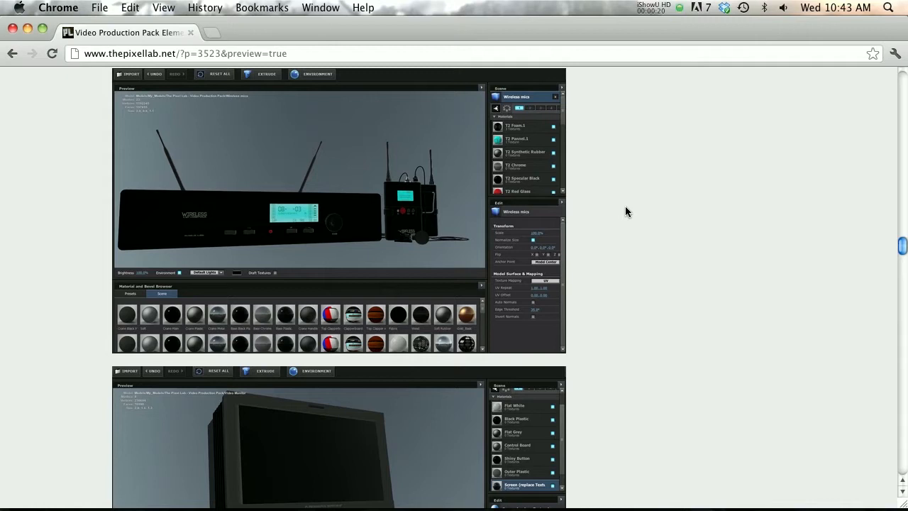
Look through the pricing banners and the Element model previews on the Video Production Pack page, down to the clapper board
scroll(631, 211, "up", 1)
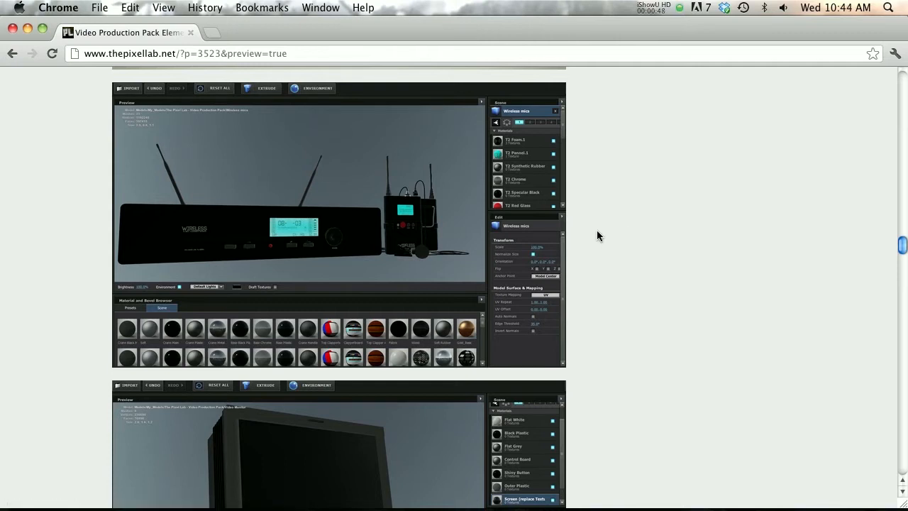
scroll(624, 235, "up", 3)
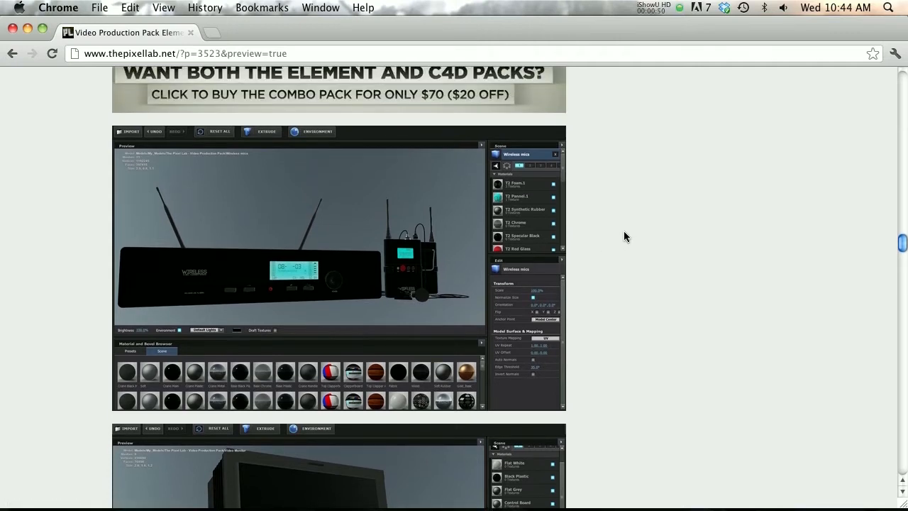
scroll(624, 232, "up", 8)
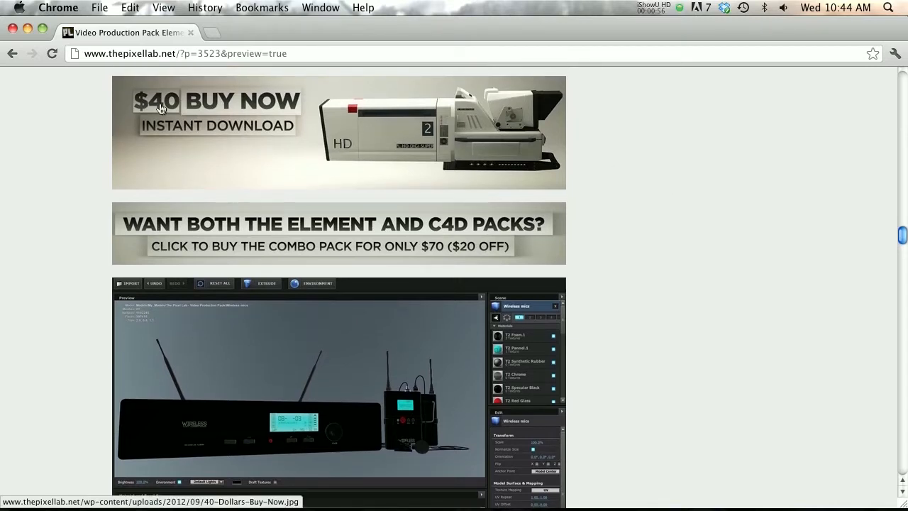
scroll(610, 198, "down", 3)
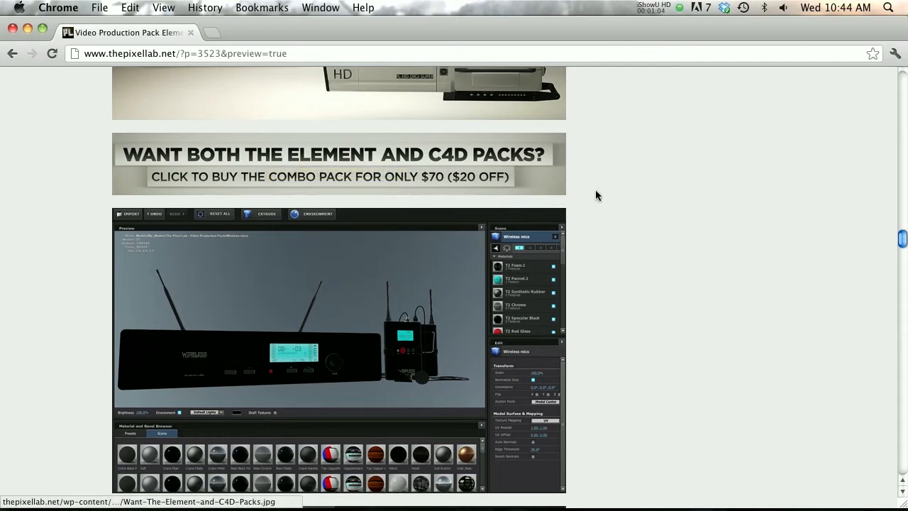
scroll(693, 192, "down", 10)
scroll(677, 199, "down", 14)
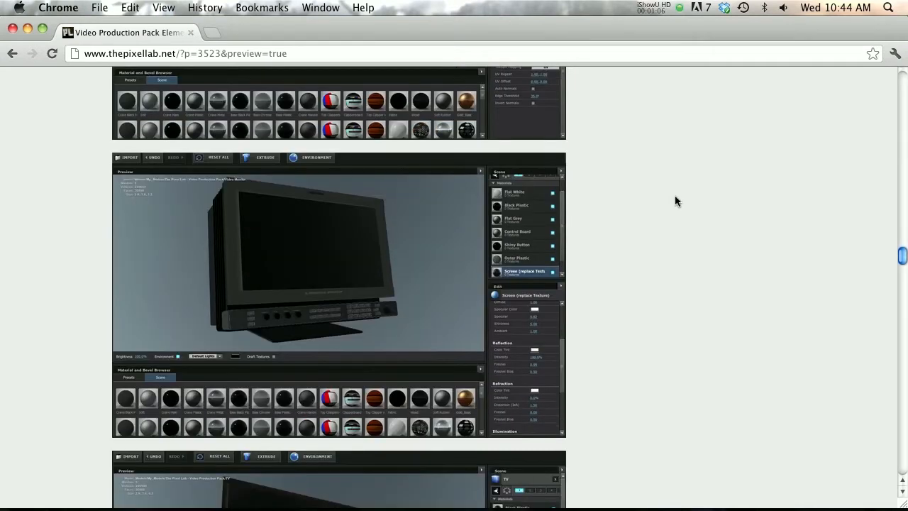
scroll(674, 195, "down", 20)
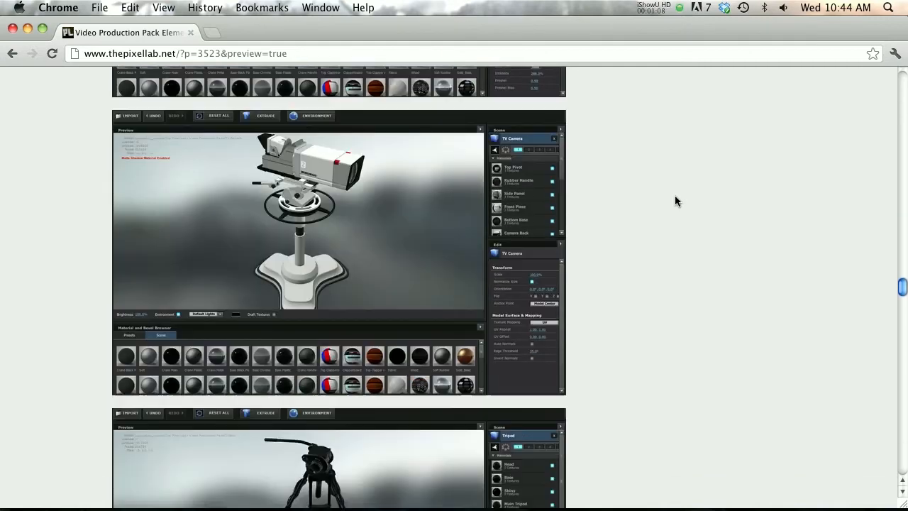
scroll(634, 295, "down", 20)
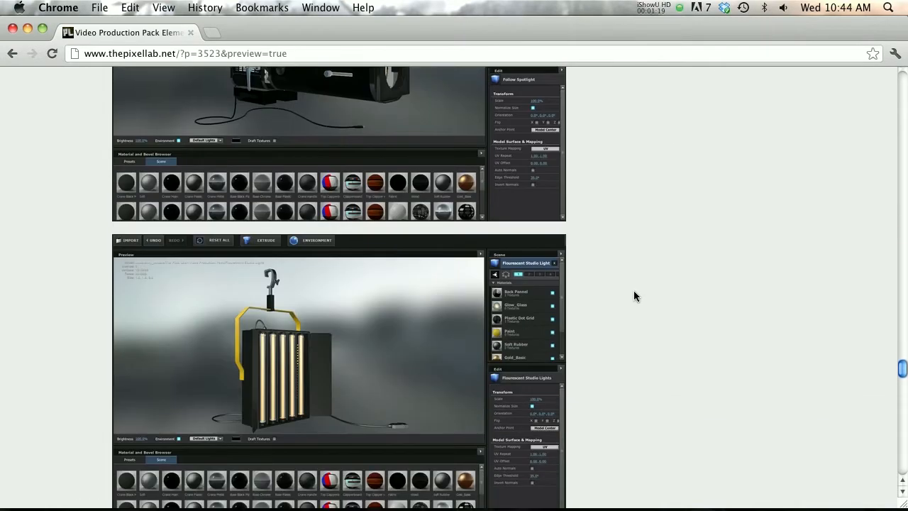
scroll(634, 291, "down", 20)
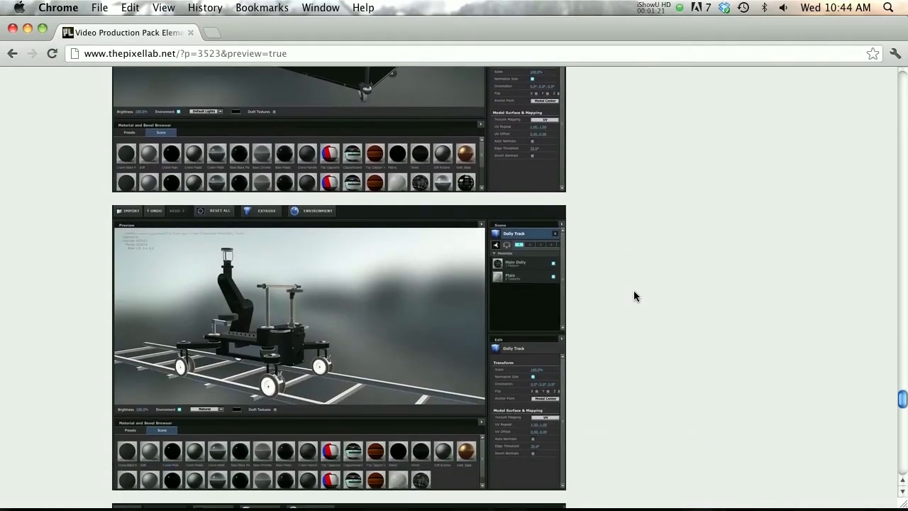
scroll(631, 284, "down", 12)
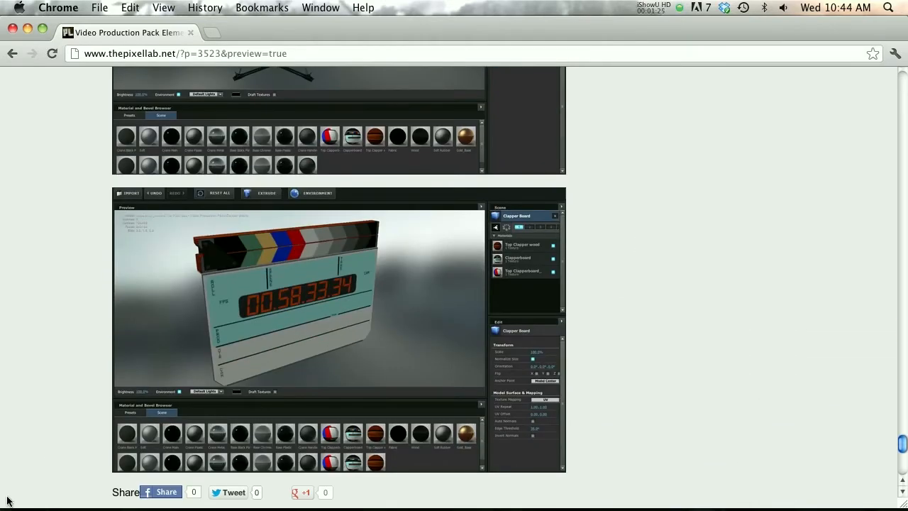
Switch to Finder, arrange the open windows, and select The Pixel Lab - Video Production Pack folder inside Element-Video-Production-Pack
left_click(55, 491)
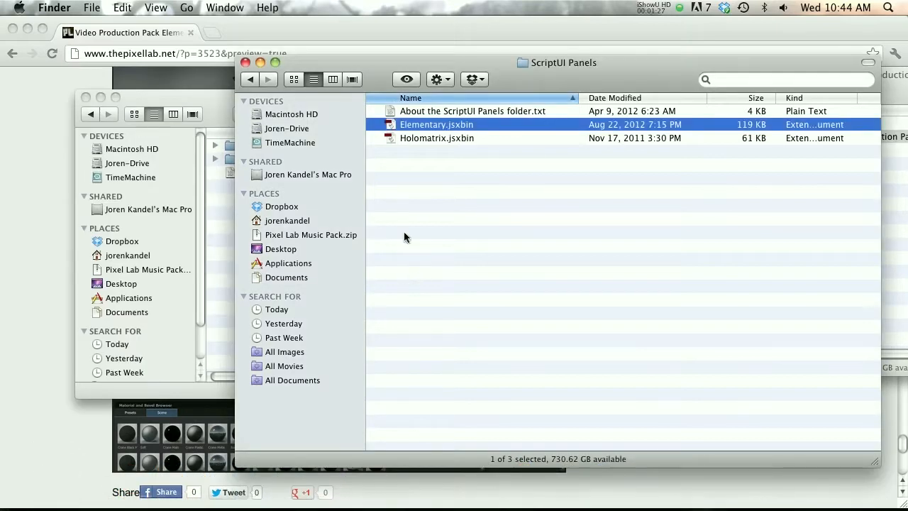
left_click_drag(303, 75, 346, 371)
left_click_drag(672, 62, 413, 56)
left_click(573, 140)
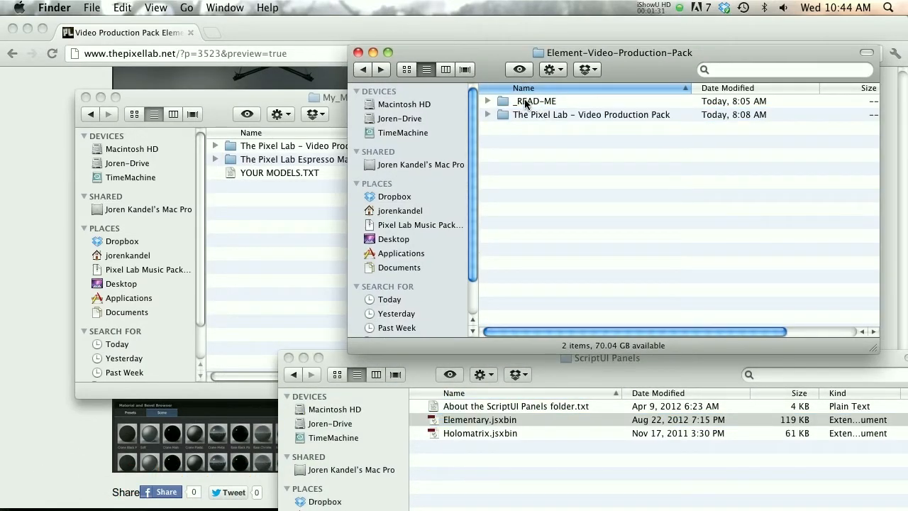
left_click(534, 105)
left_click(535, 115)
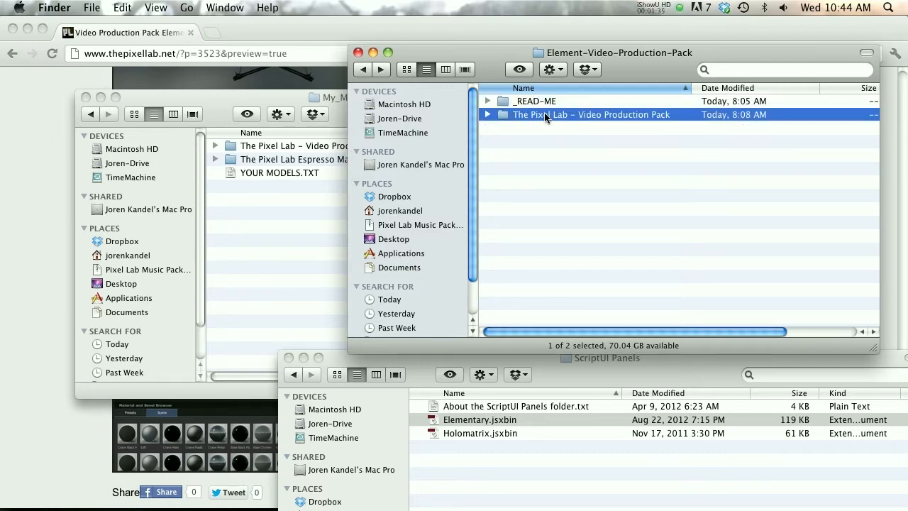
Open the My_Models folder under Documents/VideoCopilot/Models and try to copy the Video Production Pack folder into it
left_click_drag(275, 104, 244, 101)
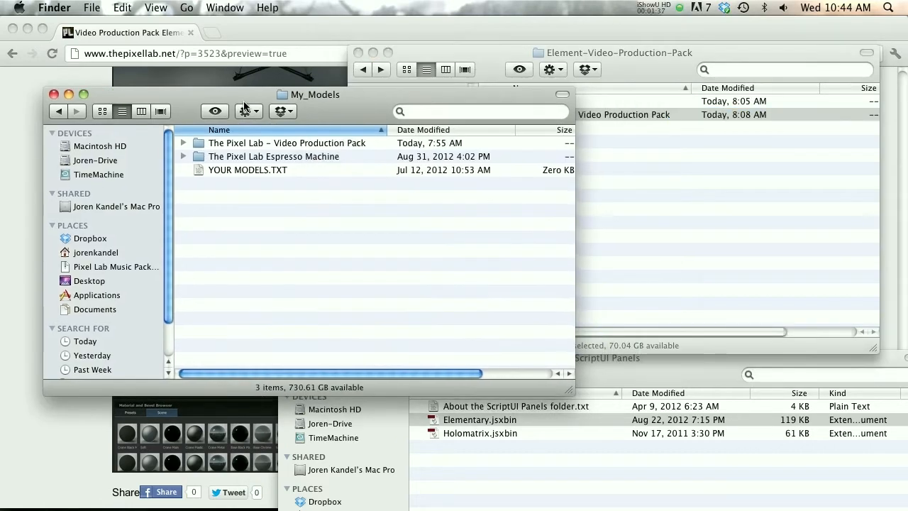
left_click(99, 313)
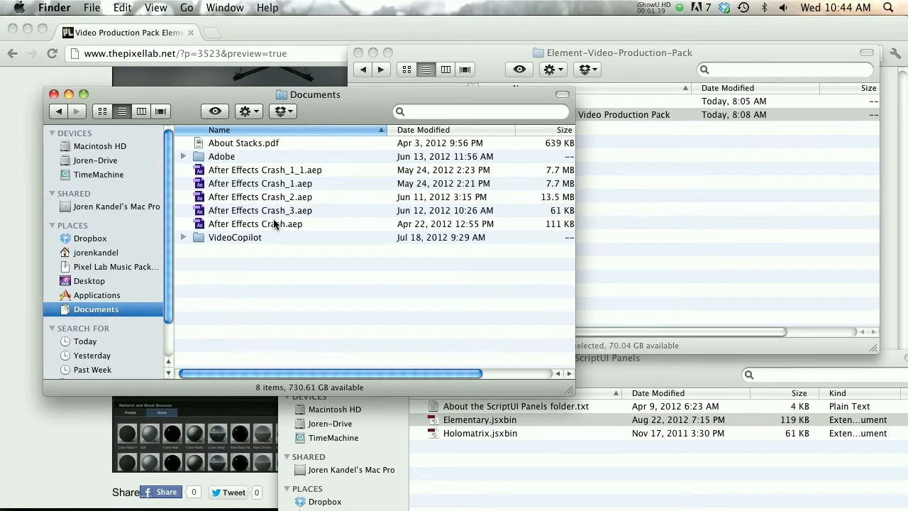
double_click(228, 238)
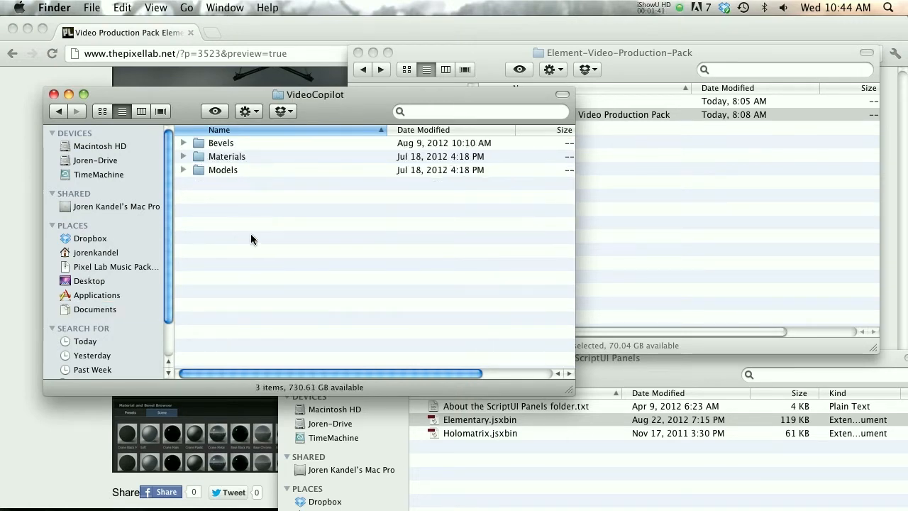
double_click(220, 170)
double_click(216, 157)
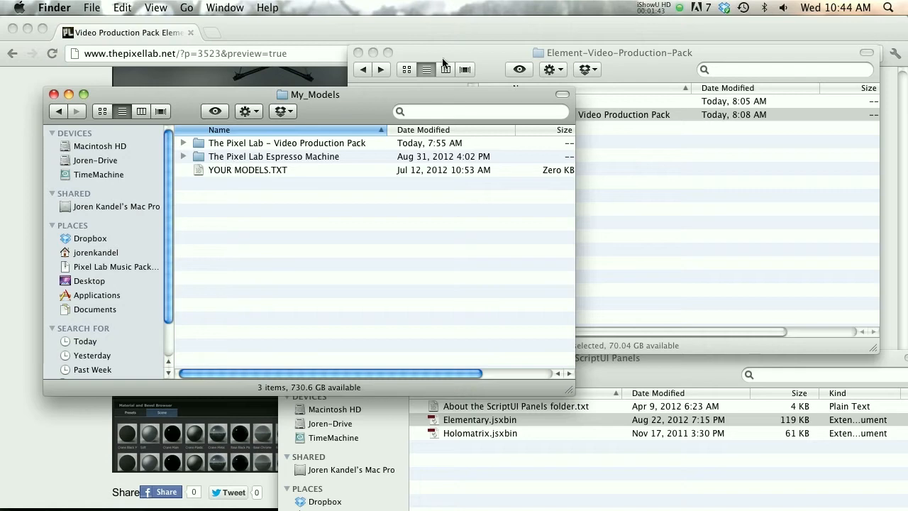
left_click_drag(443, 63, 487, 59)
left_click_drag(587, 107, 234, 200)
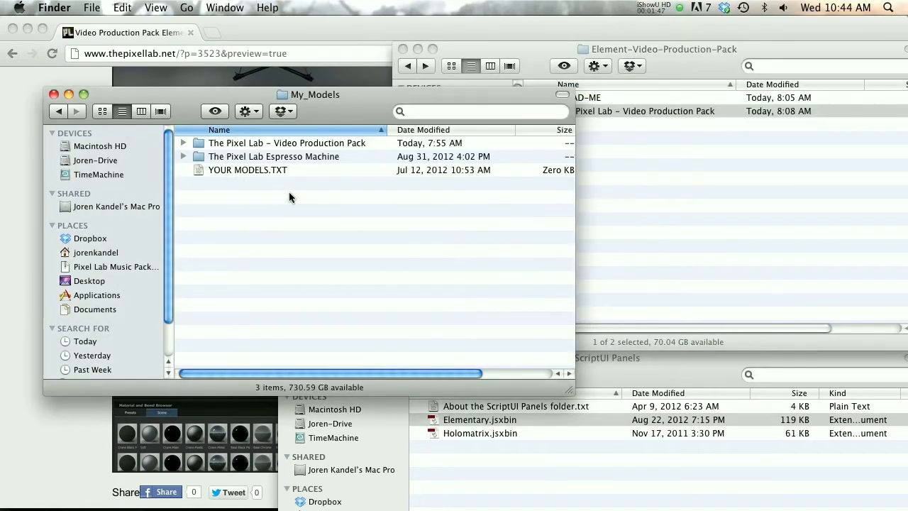
Switch to After Effects and apply the Video Copilot Element effect to the White Solid 1 layer
left_click(14, 178)
left_click(241, 496)
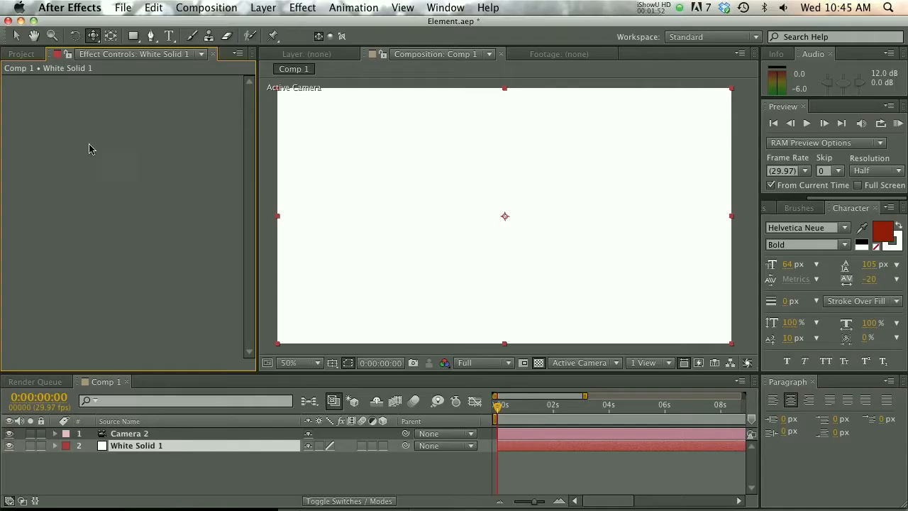
left_click(149, 452)
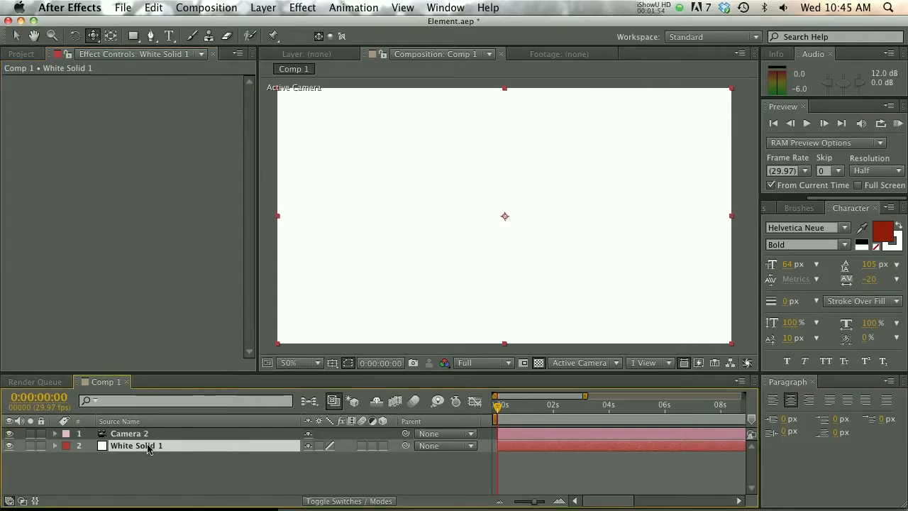
left_click(291, 7)
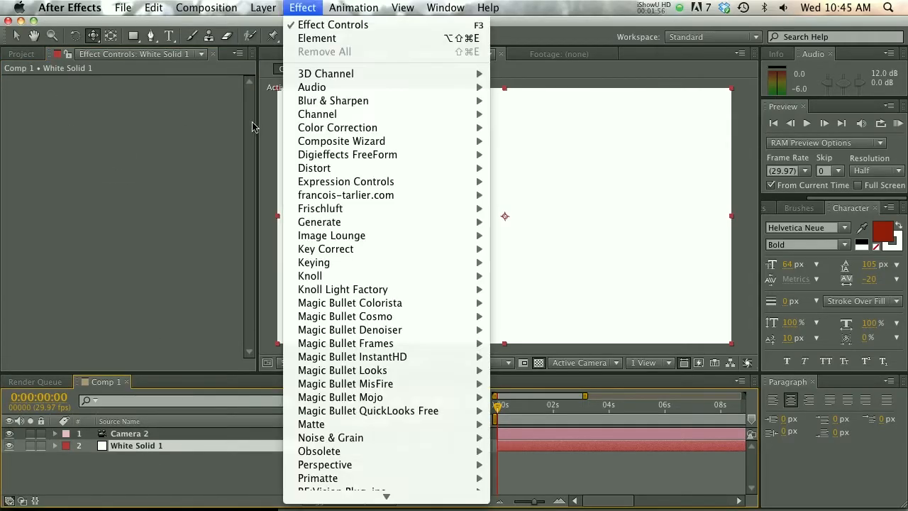
mouse_move(312, 501)
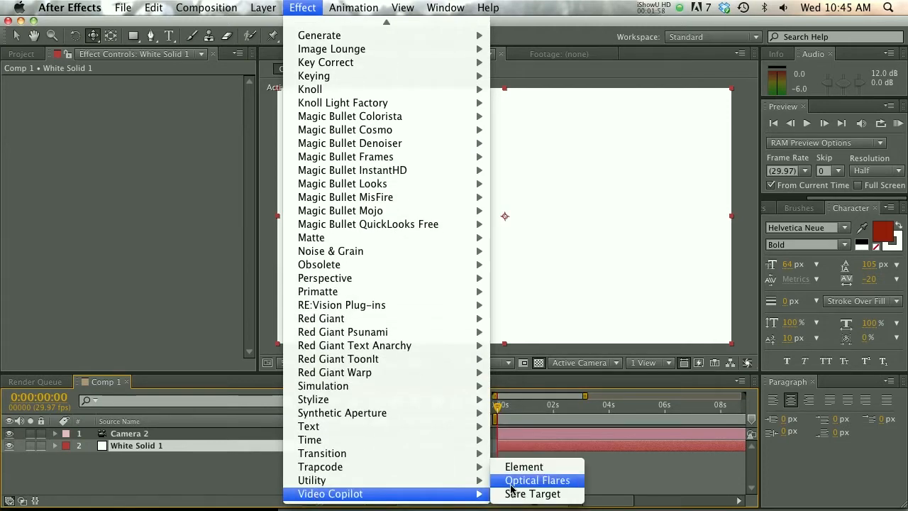
left_click(511, 466)
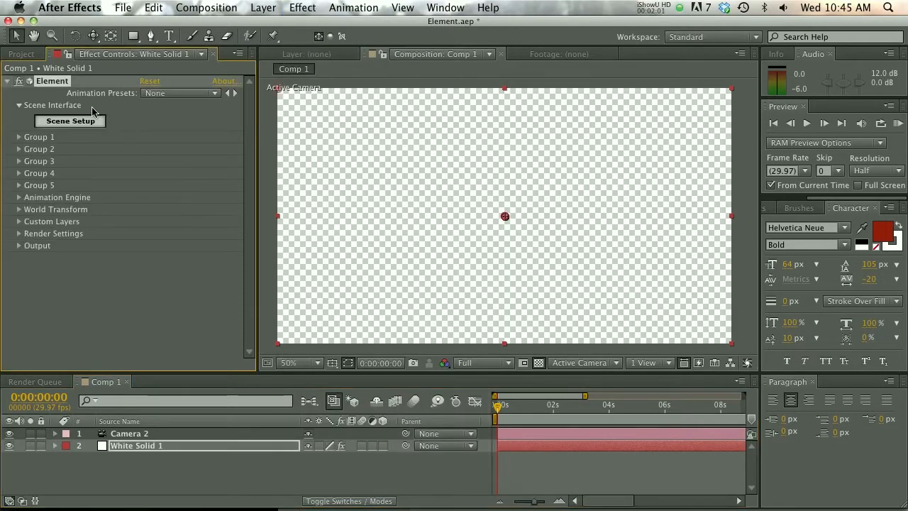
Open Element's Scene Setup, show the Video Production Pack models from My_Models, and widen the model browser to look through them
left_click(84, 122)
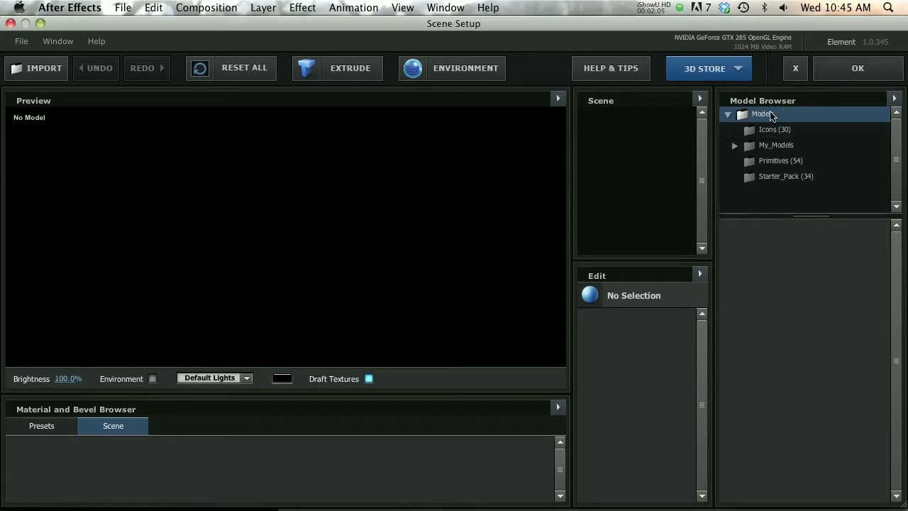
double_click(778, 148)
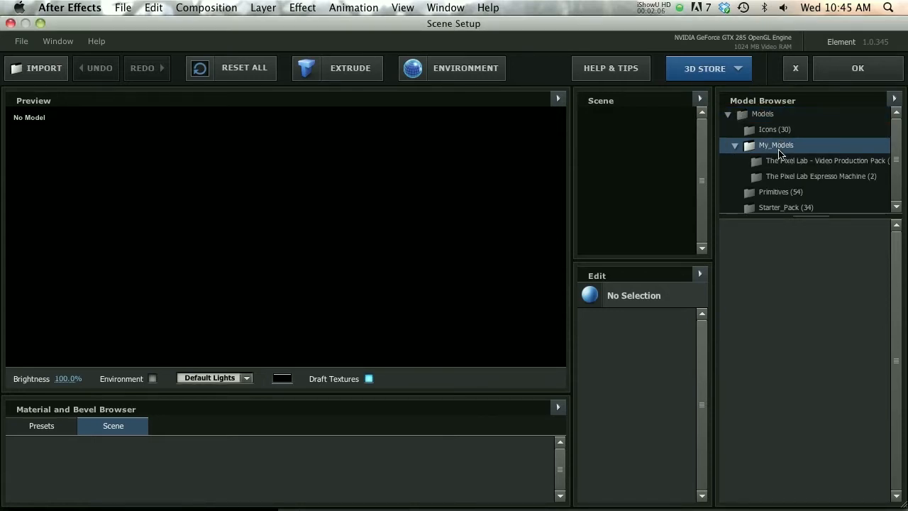
left_click(787, 162)
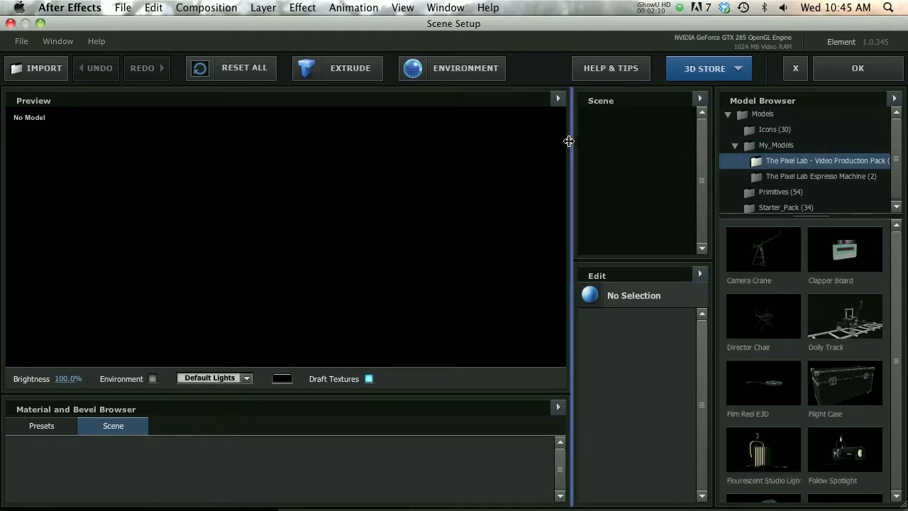
left_click_drag(571, 142, 494, 149)
scroll(684, 319, "down", 5)
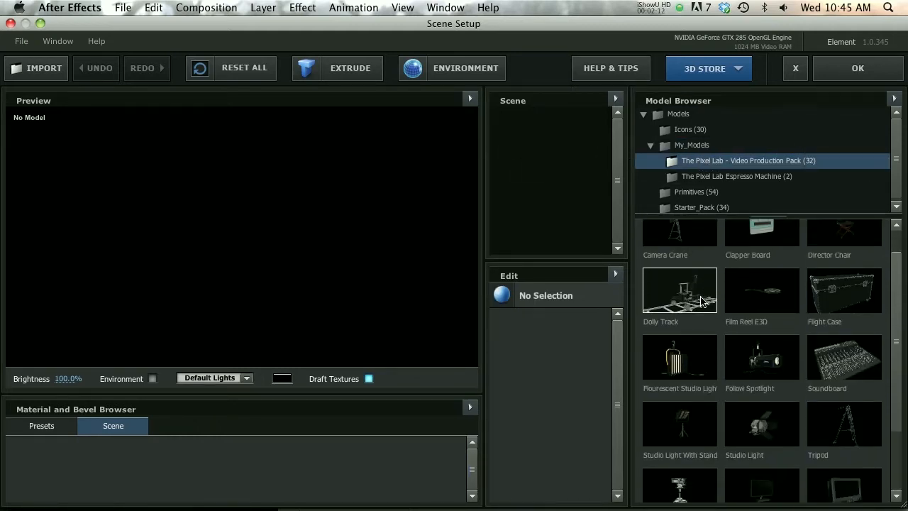
scroll(691, 322, "up", 5)
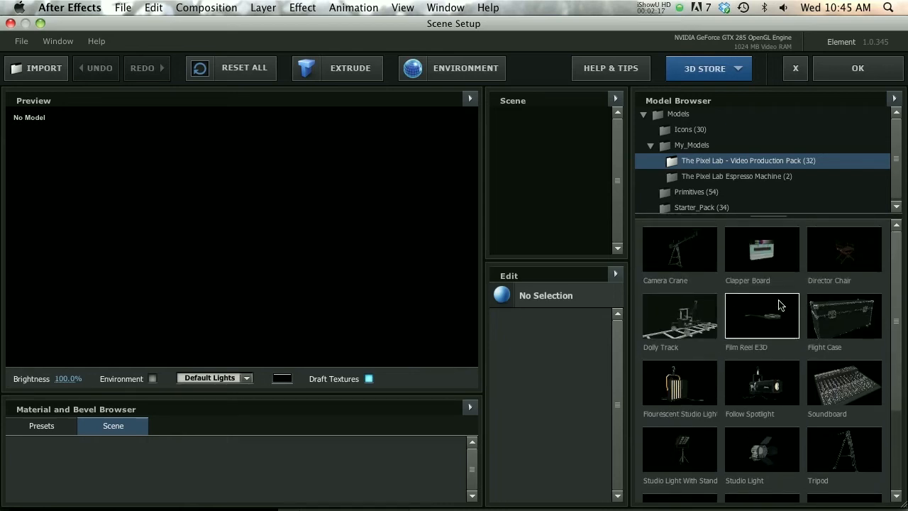
scroll(749, 312, "down", 1)
Add the Follow Spotlight model to the scene and inspect it with the preview environment turned on
left_click(763, 362)
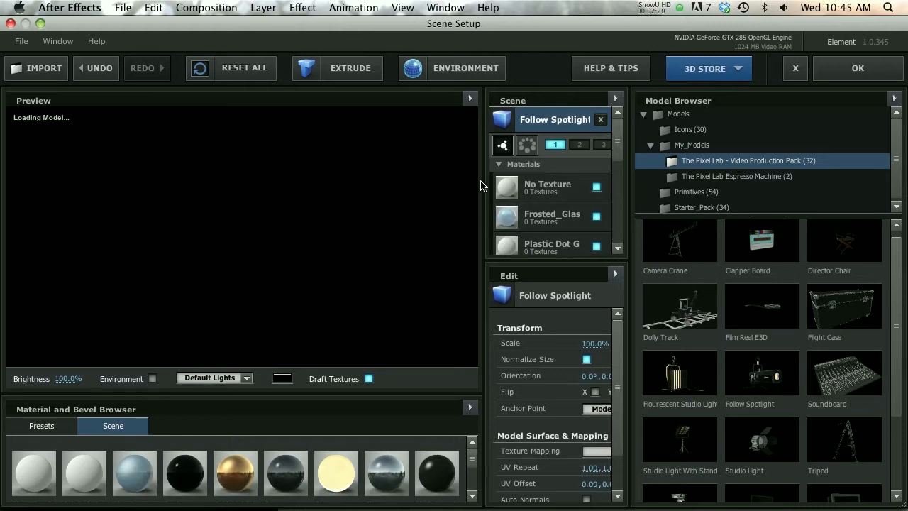
scroll(236, 256, "up", 5)
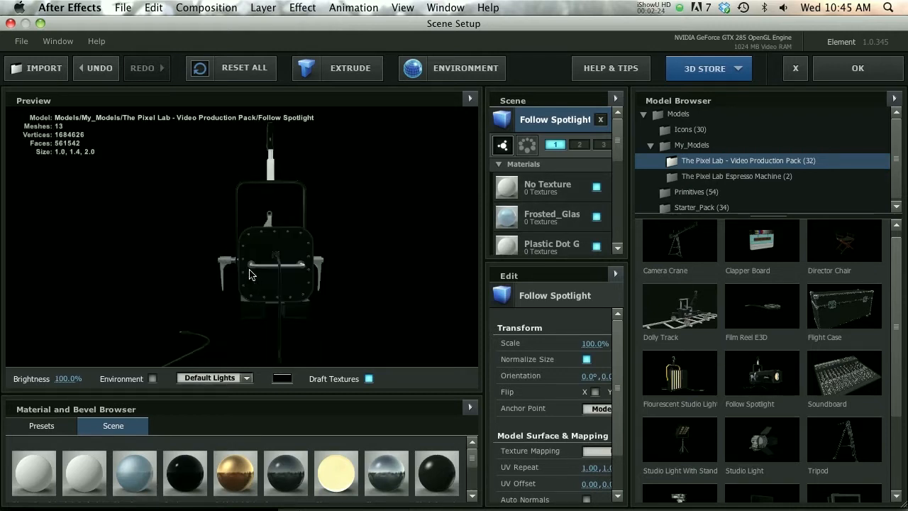
left_click_drag(252, 272, 224, 292)
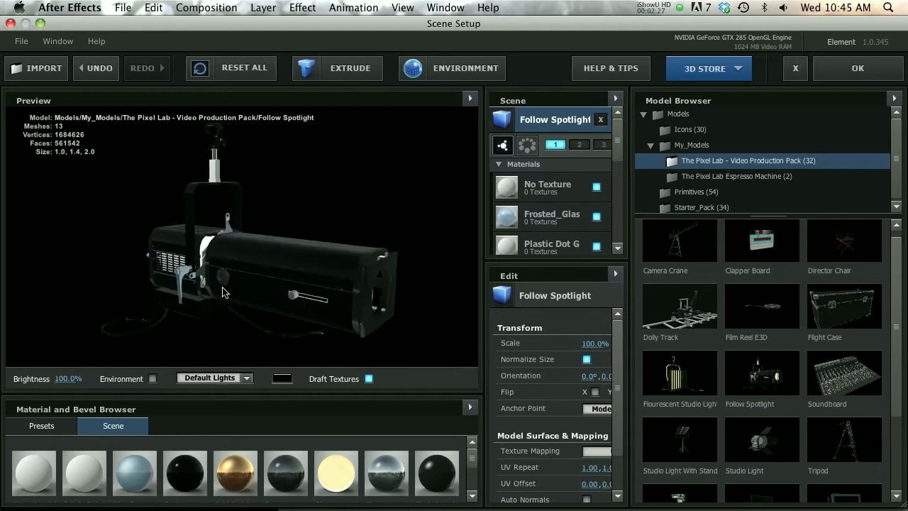
left_click(152, 378)
left_click_drag(276, 294, 252, 311)
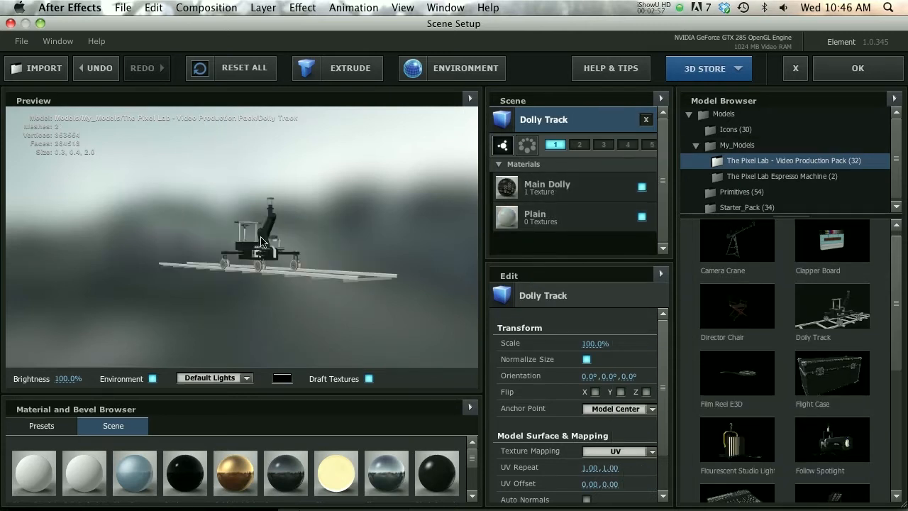
Inspect the Dolly Track model from several angles and hide its rails by disabling the Plain material
left_click_drag(256, 252, 319, 286)
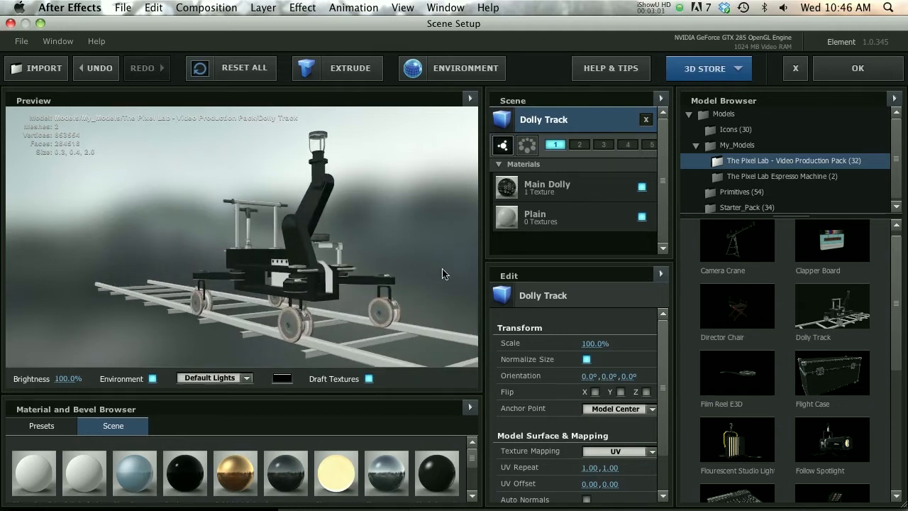
left_click_drag(442, 274, 140, 316)
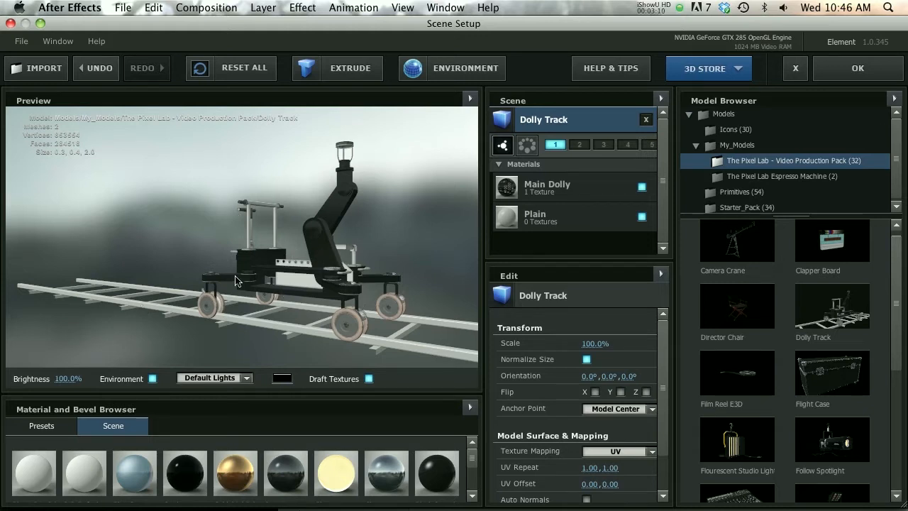
left_click(557, 220)
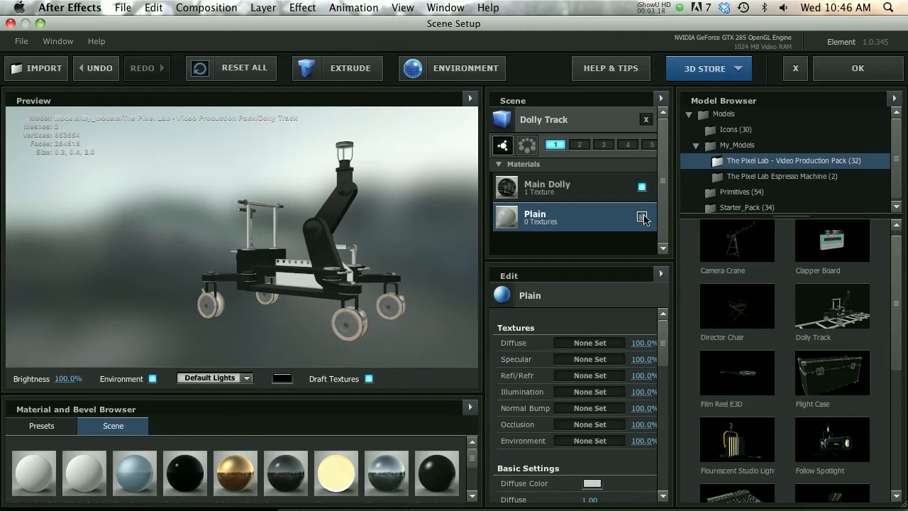
left_click(642, 217)
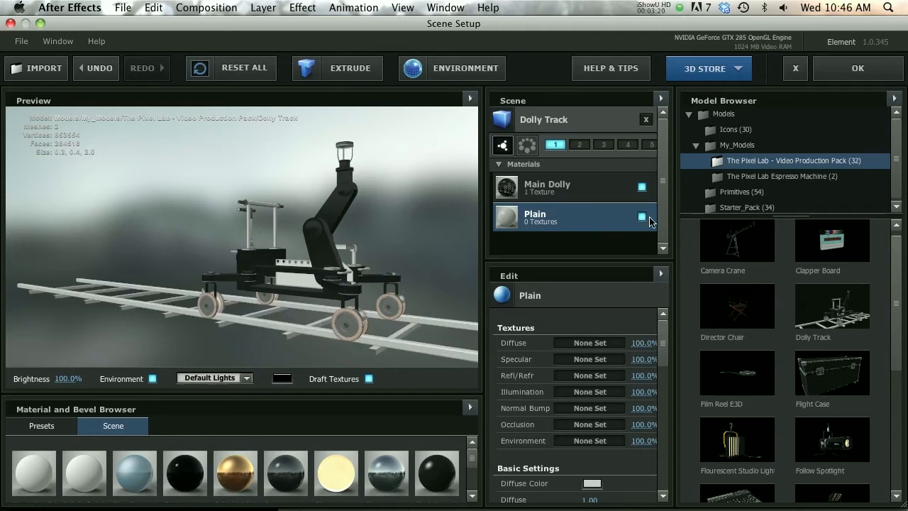
left_click(642, 217)
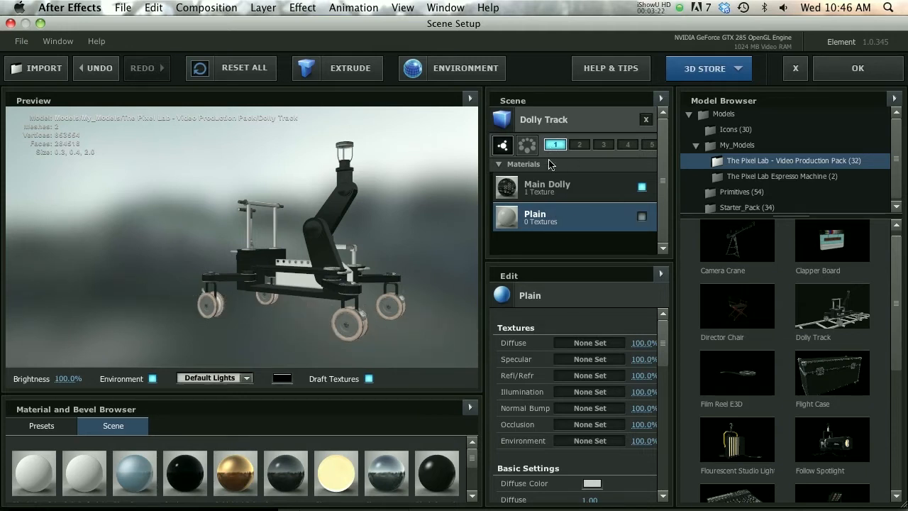
Duplicate the Dolly Track model, enable only the Plain material on the copy, assign it to group 2, and apply the scene
left_click(551, 190)
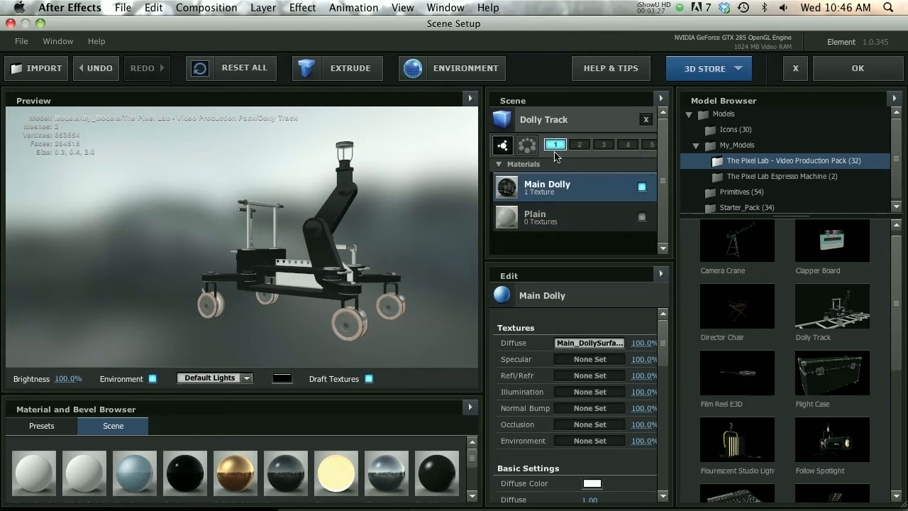
right_click(551, 122)
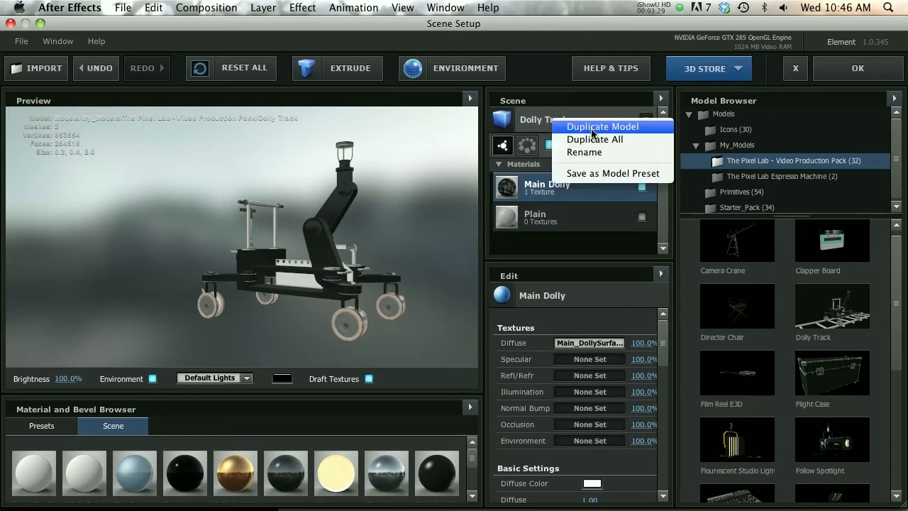
left_click(638, 126)
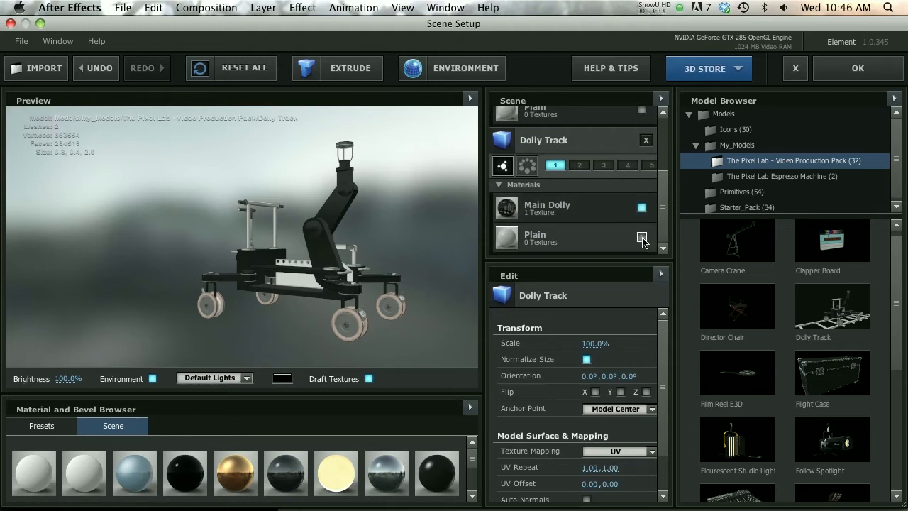
left_click(641, 238)
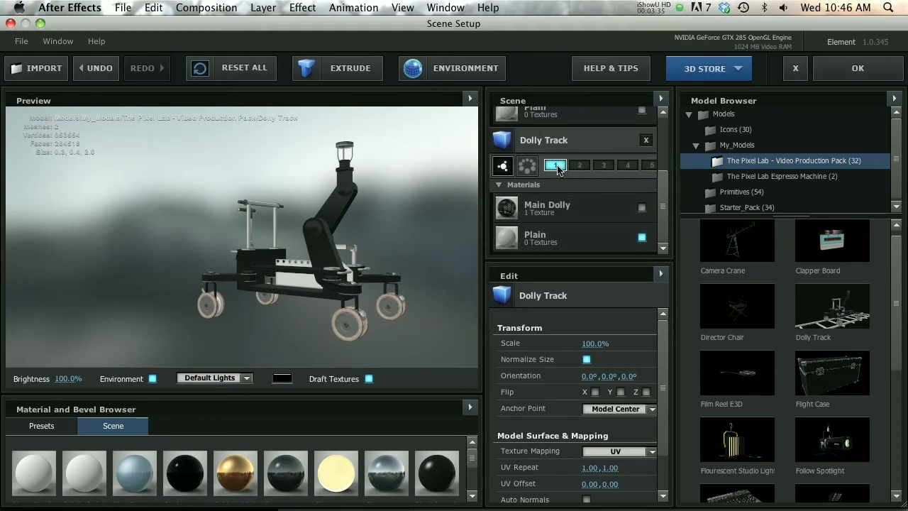
left_click(579, 165)
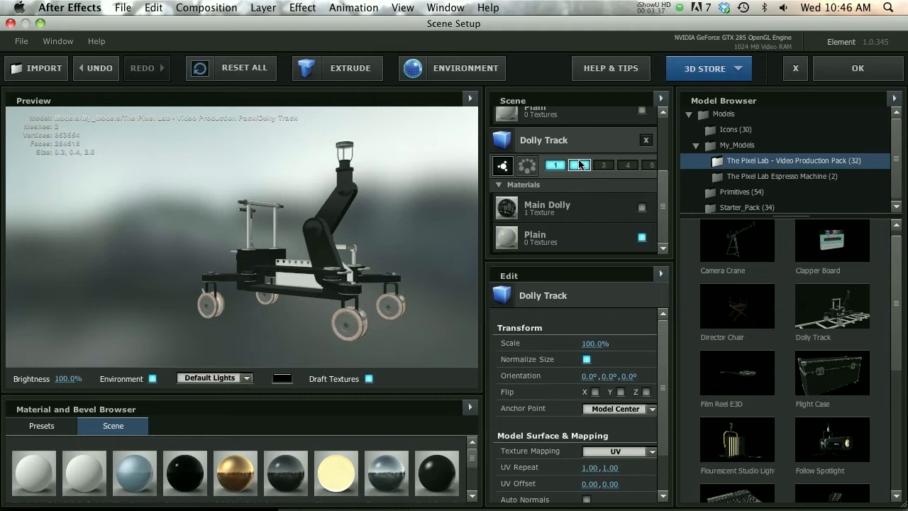
left_click(558, 167)
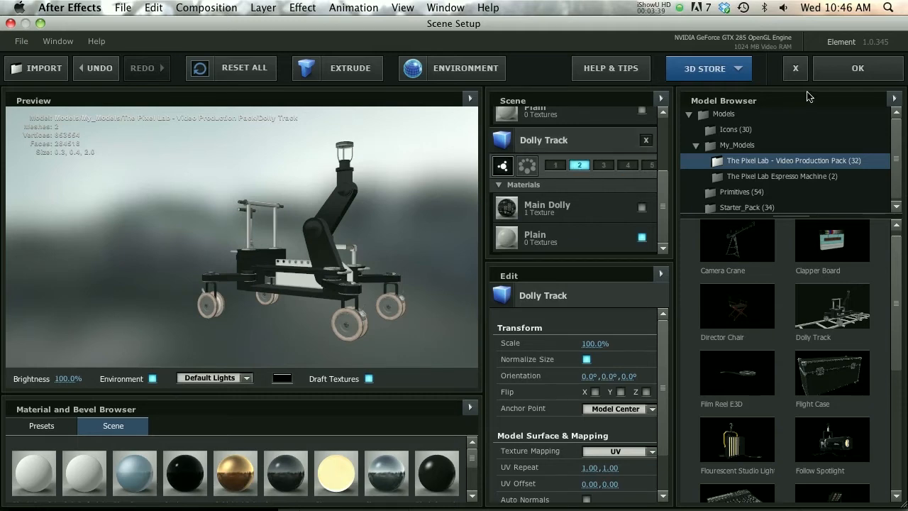
left_click(857, 68)
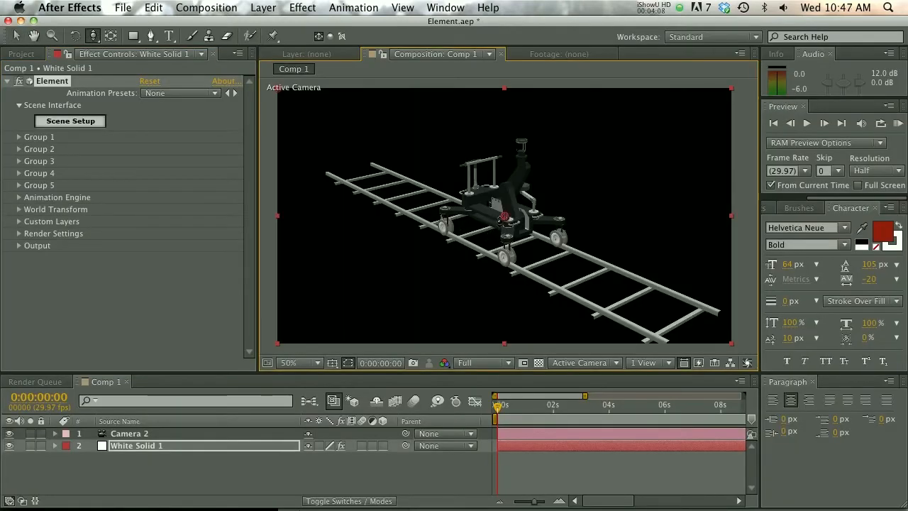
Reframe the composition camera to show the dolly and its track together from an angle
left_click_drag(501, 225, 445, 205)
key("c")
key("c")
key("c")
key("c")
key("c")
key("c")
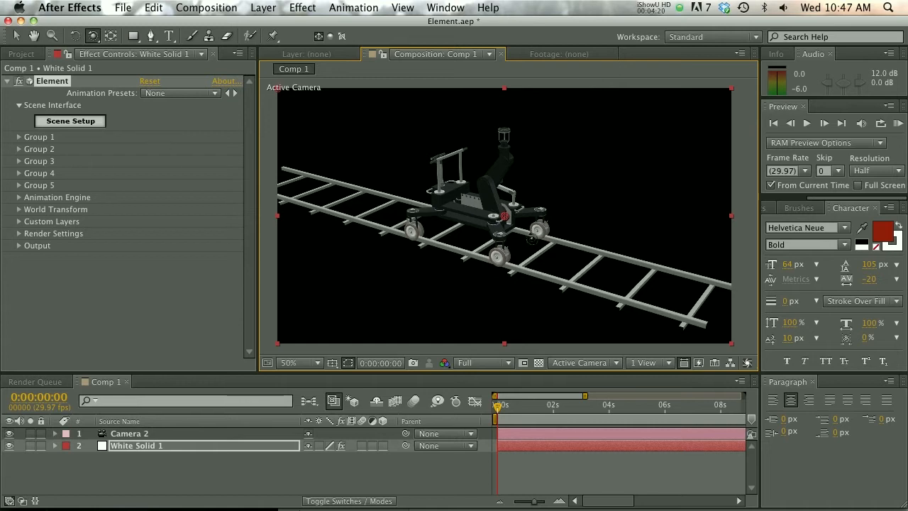
Move the dolly in group 1 along the track by setting its Particle Replicator Position Z to 10
left_click(51, 141)
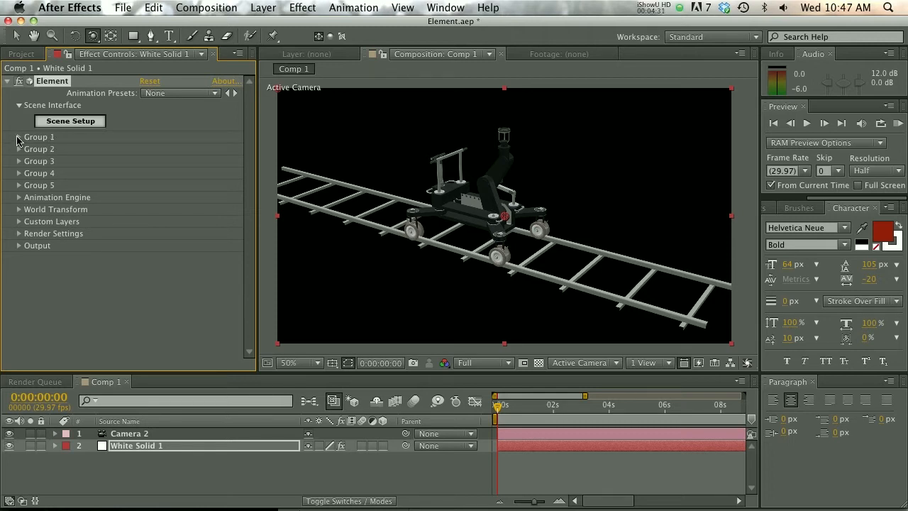
left_click(19, 137)
left_click(31, 150)
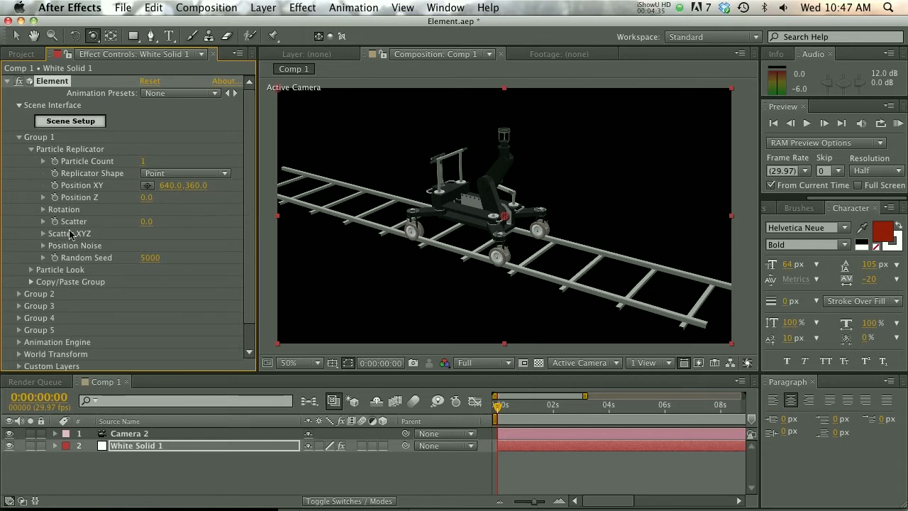
mouse_move(144, 197)
left_mouse_down()
mouse_move(132, 198)
mouse_move(152, 198)
mouse_move(129, 199)
mouse_move(156, 198)
mouse_move(142, 199)
mouse_move(139, 215)
left_mouse_up()
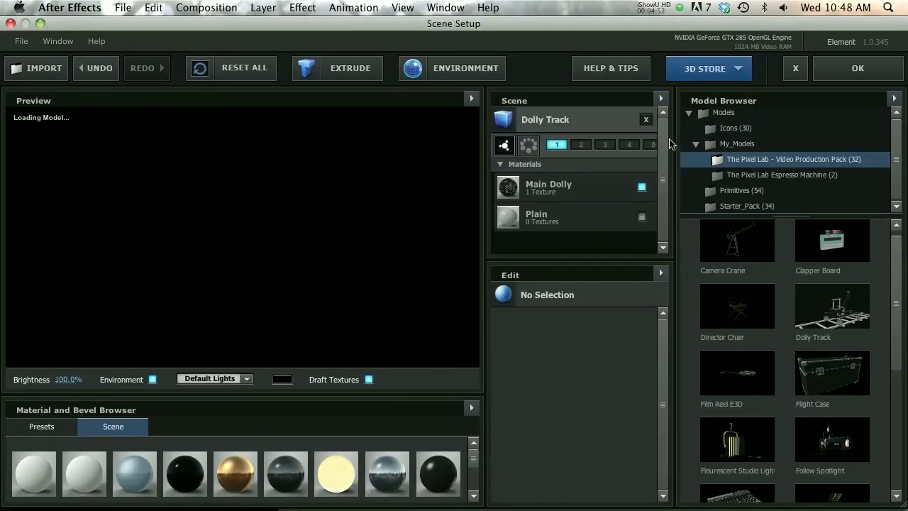
Remove the Dolly Track from the Element scene and add the Clapper Board model
left_click(561, 123)
key("Delete")
left_click_drag(900, 266, 901, 268)
scroll(901, 271, "up", 1)
left_click(844, 261)
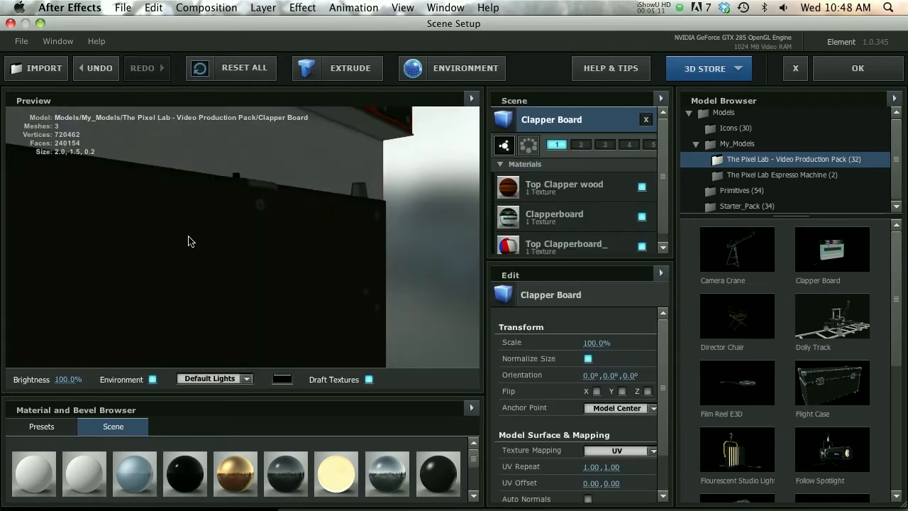
Frame the whole front of the Clapper Board in the preview and turn off Draft Textures
left_click_drag(229, 237, 289, 231)
scroll(310, 245, "down", 5)
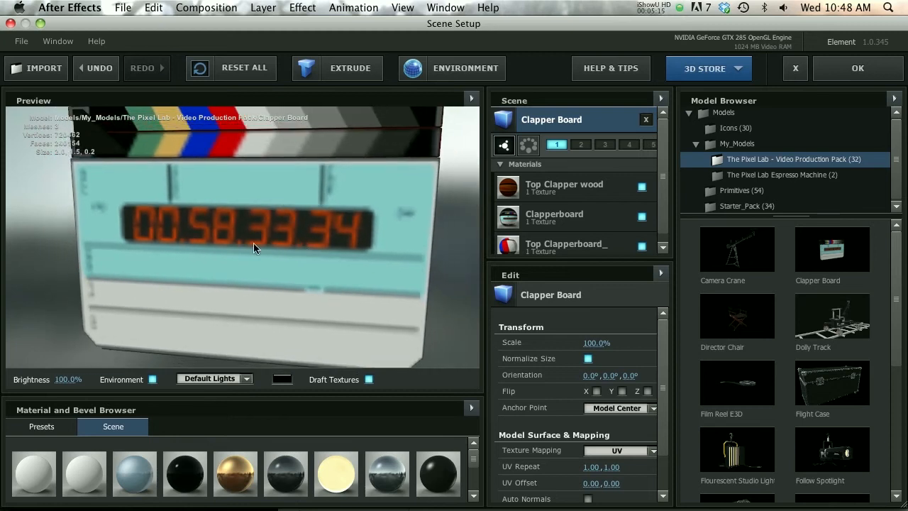
left_click(369, 380)
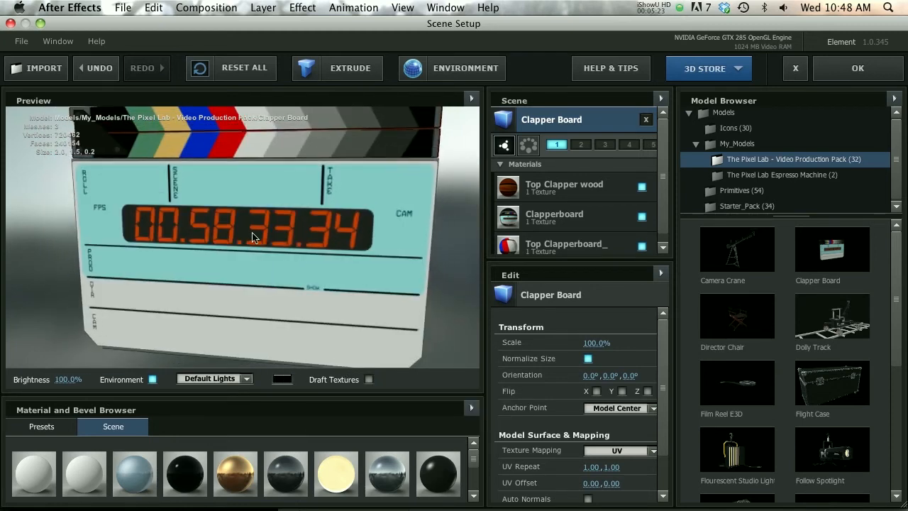
scroll(252, 235, "down", 3)
left_click_drag(252, 234, 219, 187)
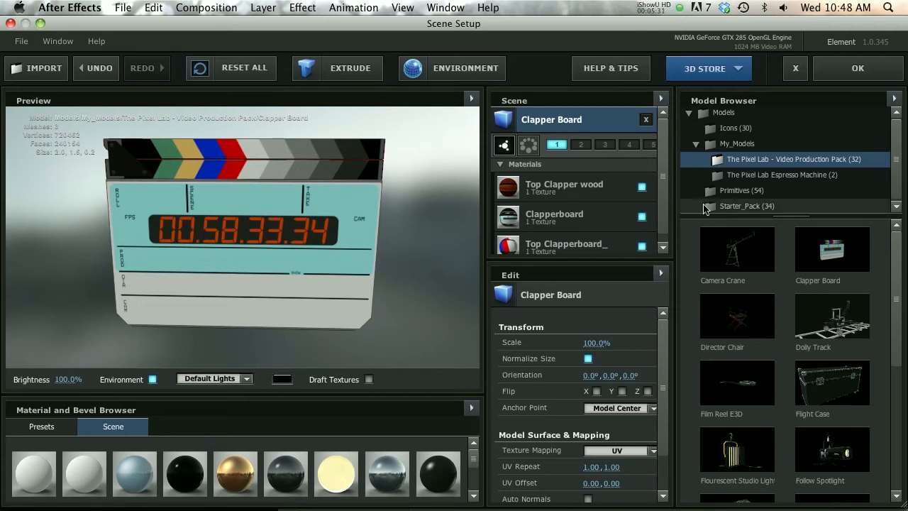
scroll(550, 216, "down", 1)
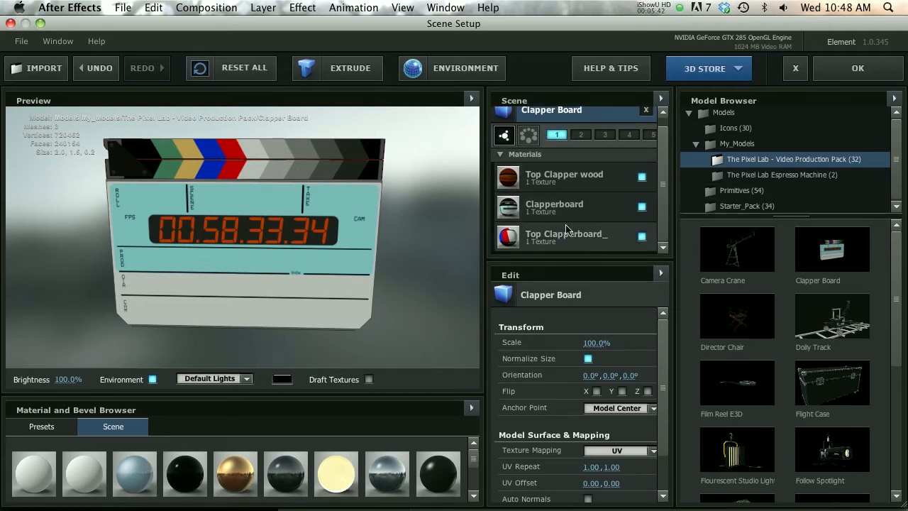
Disable the Clapperboard material on the Clapper Board and duplicate the model
left_click(628, 207)
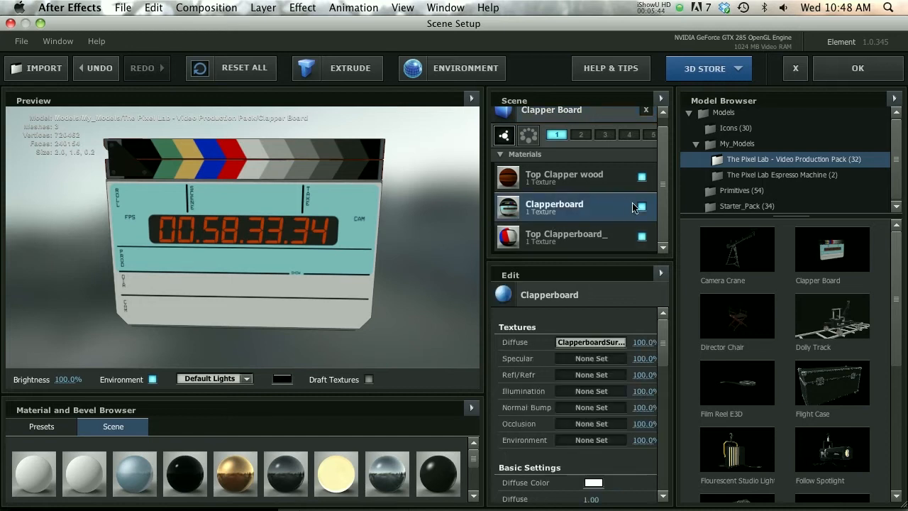
left_click(642, 206)
scroll(564, 153, "up", 1)
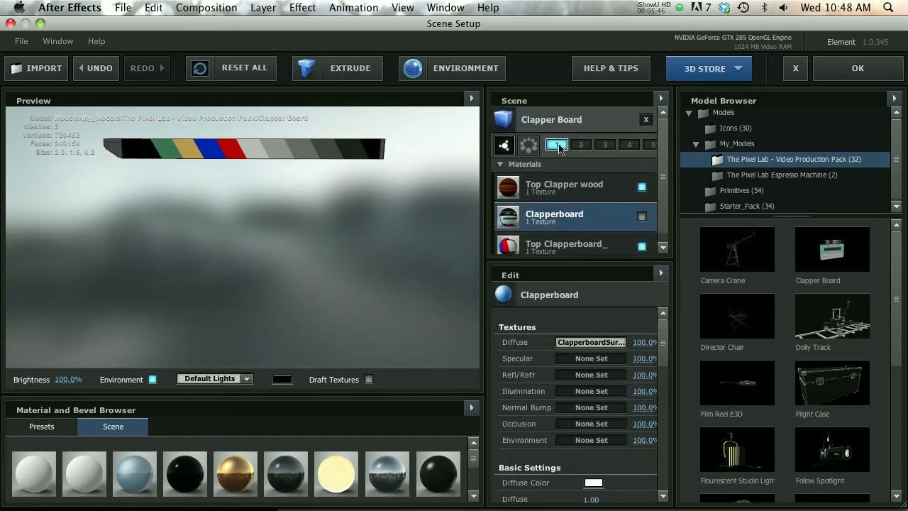
right_click(560, 128)
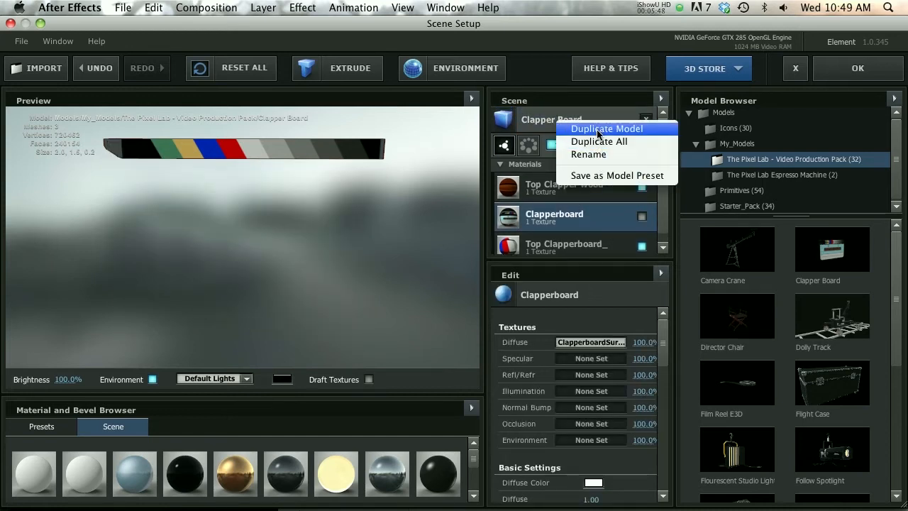
left_click(642, 126)
left_click_drag(664, 140, 665, 203)
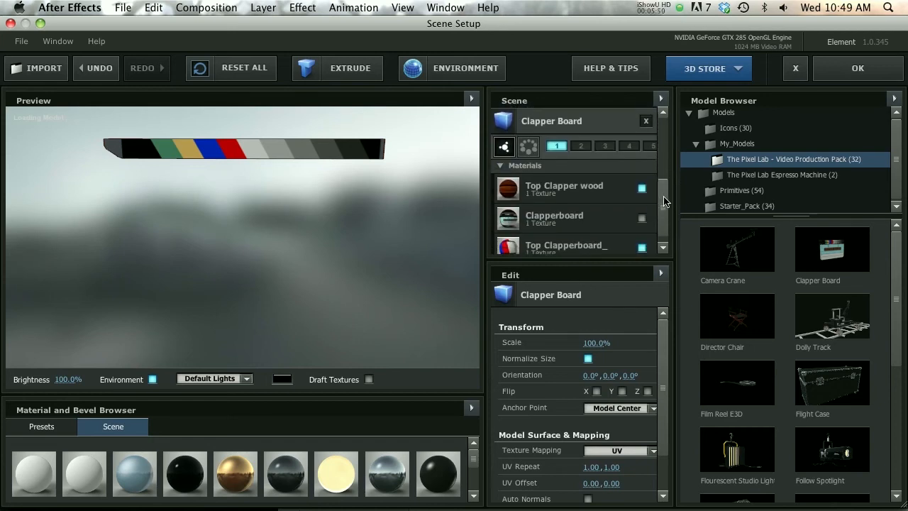
Assign the duplicate Clapper Board to group 2 with only its Clapperboard material enabled, and apply the scene
left_click(580, 141)
left_click(642, 183)
left_click(642, 242)
left_click(641, 212)
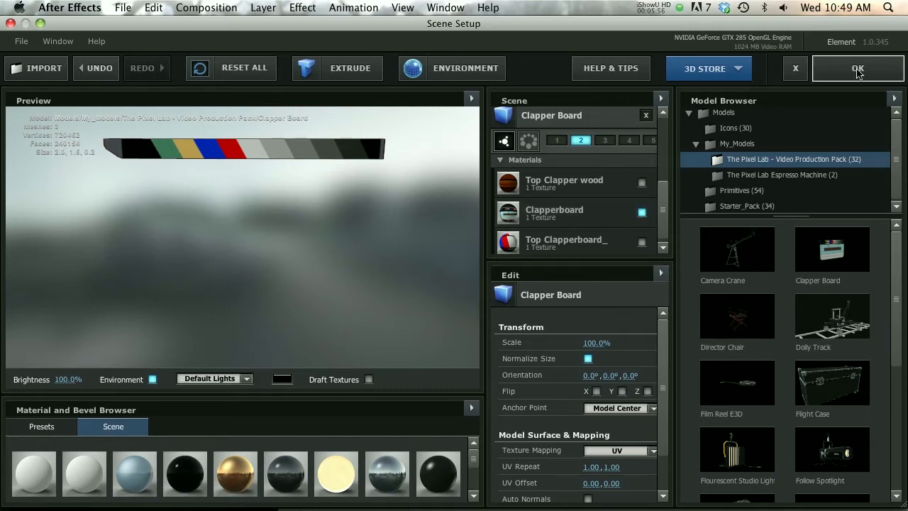
left_click(857, 69)
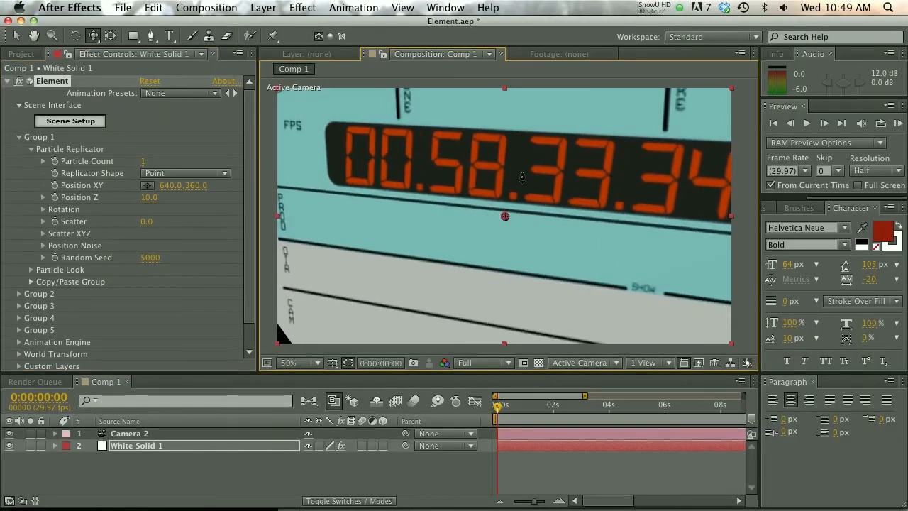
Adjust the composition camera so the whole Clapper Board faces the view
left_click_drag(525, 179, 221, 238)
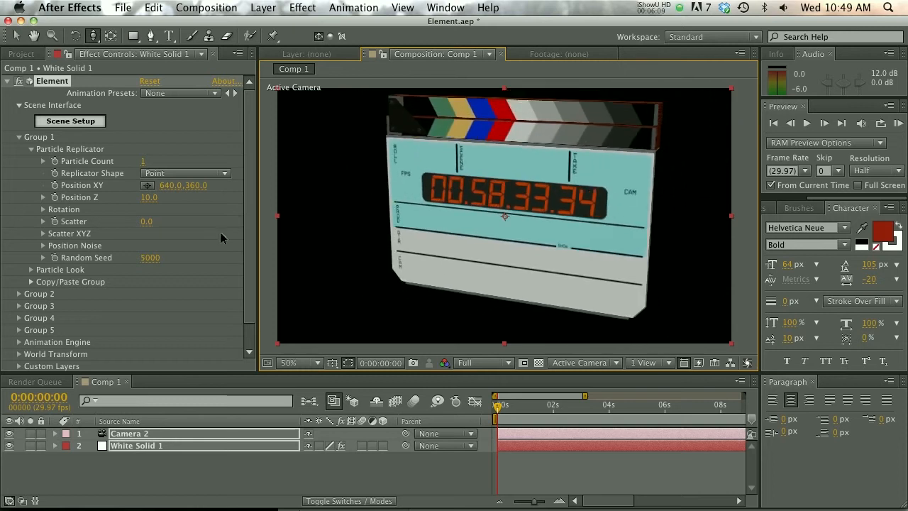
left_click_drag(497, 198, 510, 161)
key("c")
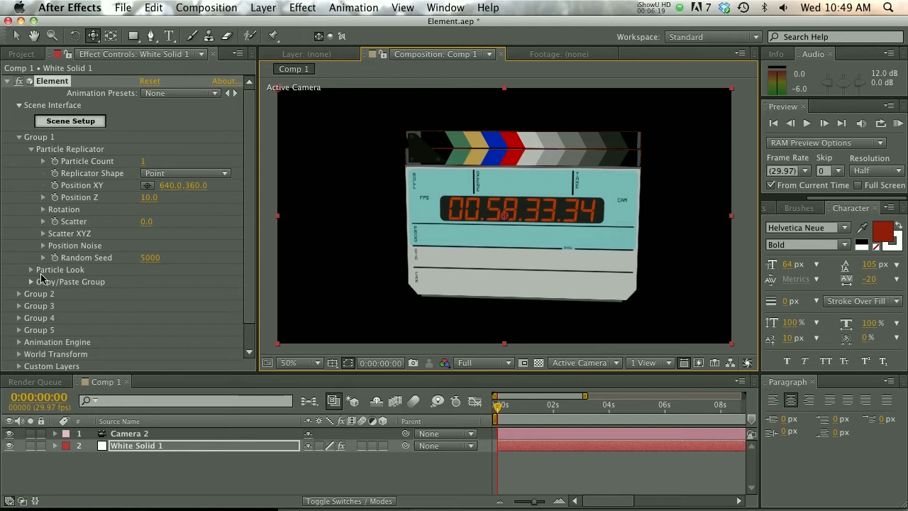
Try rotating the clapper's top piece in group 1 by 3° about Z, and undo the rotation
left_click(43, 210)
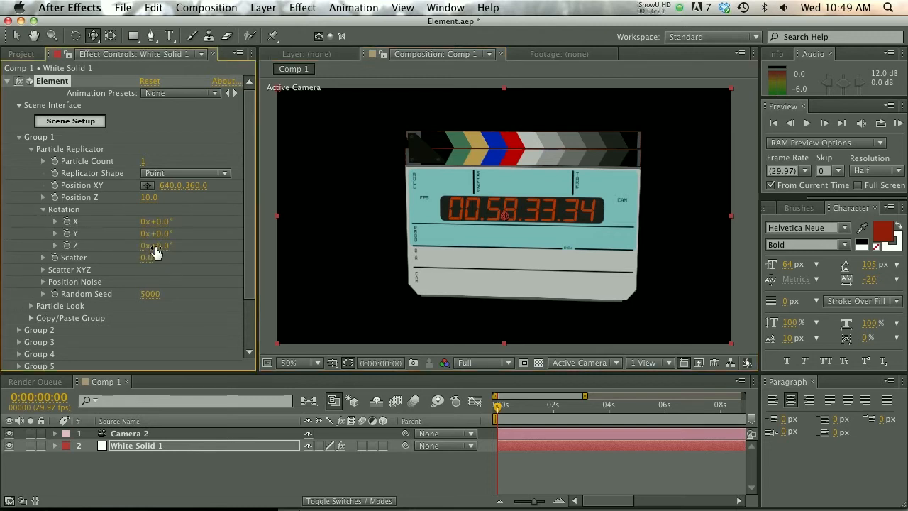
left_click_drag(156, 246, 166, 246)
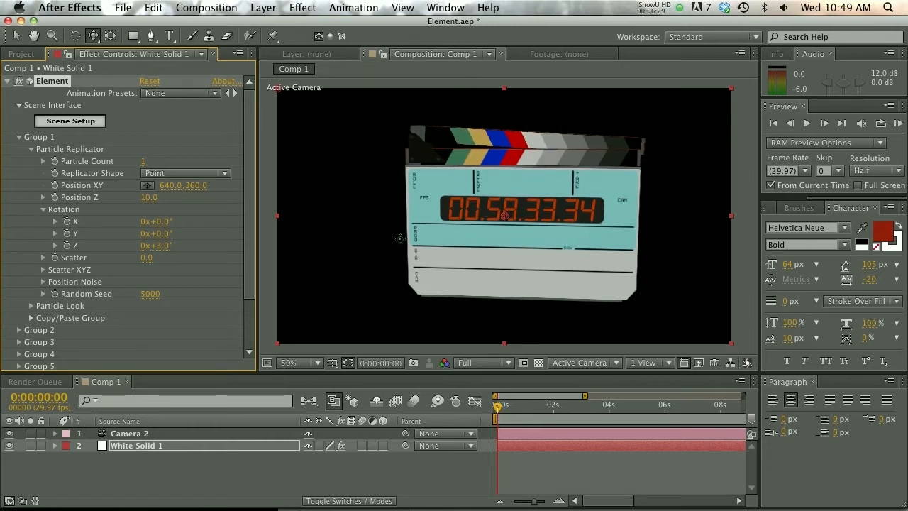
key("super+z")
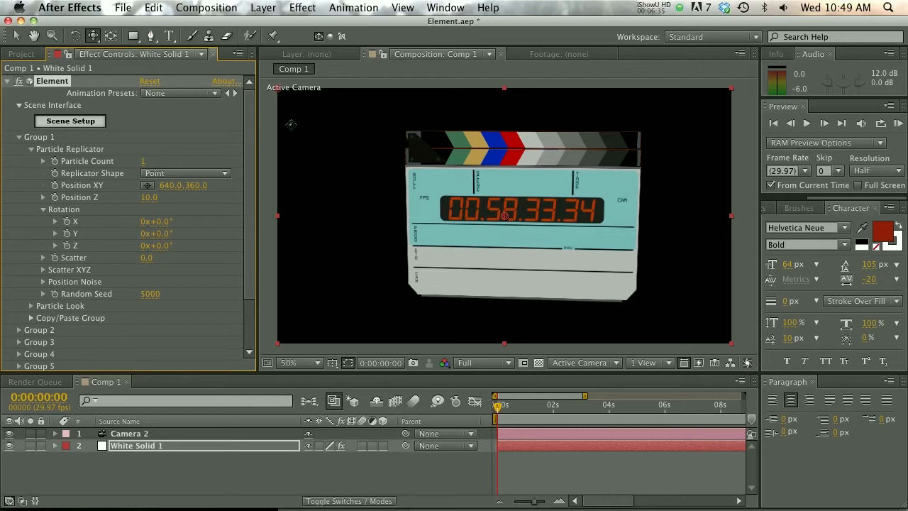
Try shifting the White Solid 1 anchor point with the Pan Behind tool, undo it, and return to the camera tool
key("y")
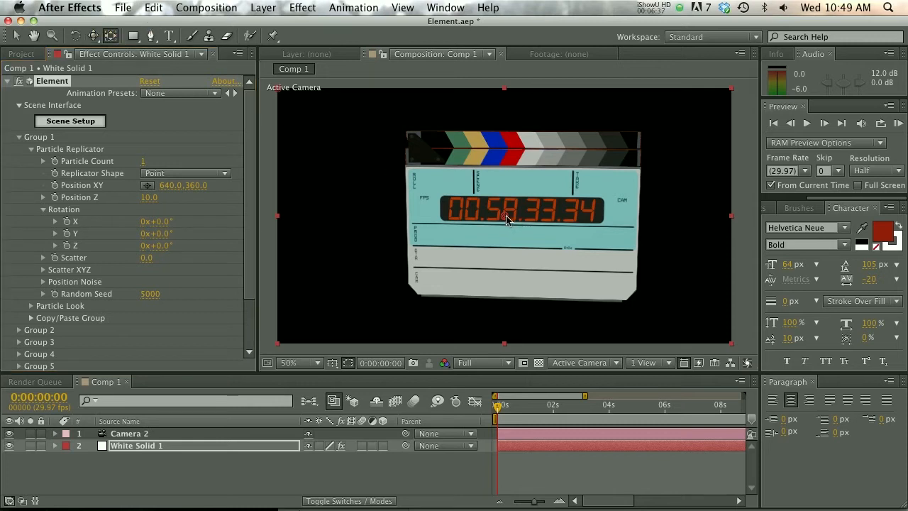
left_click_drag(505, 221, 525, 213)
key("super+z")
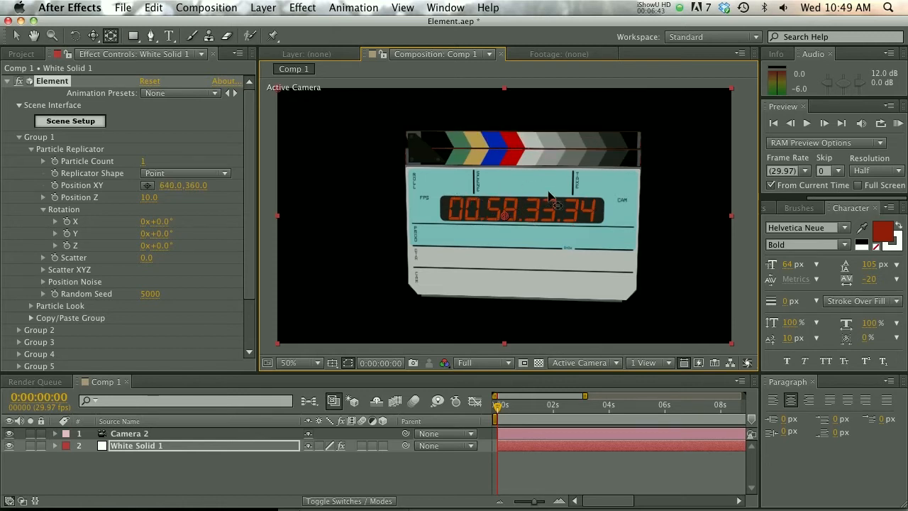
key("c")
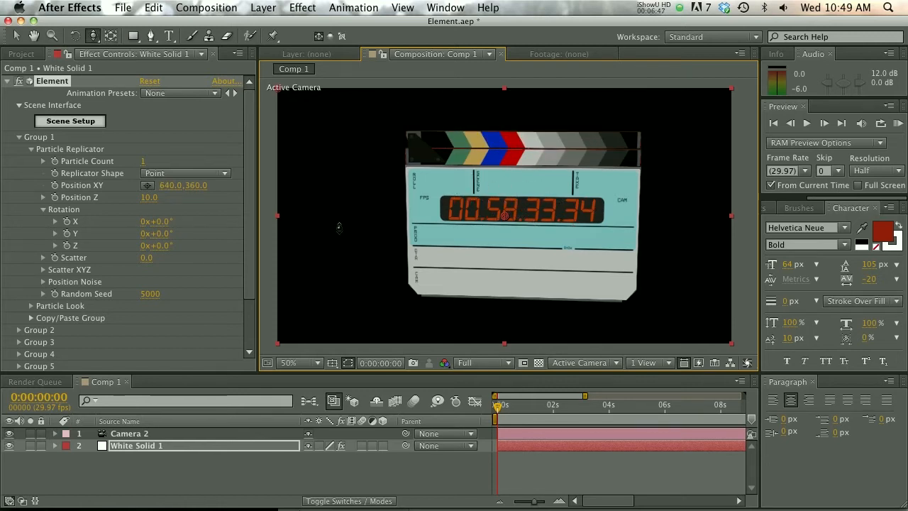
Switch to Firefox and look over the Elementary script page on aescripts.com
left_click(181, 481)
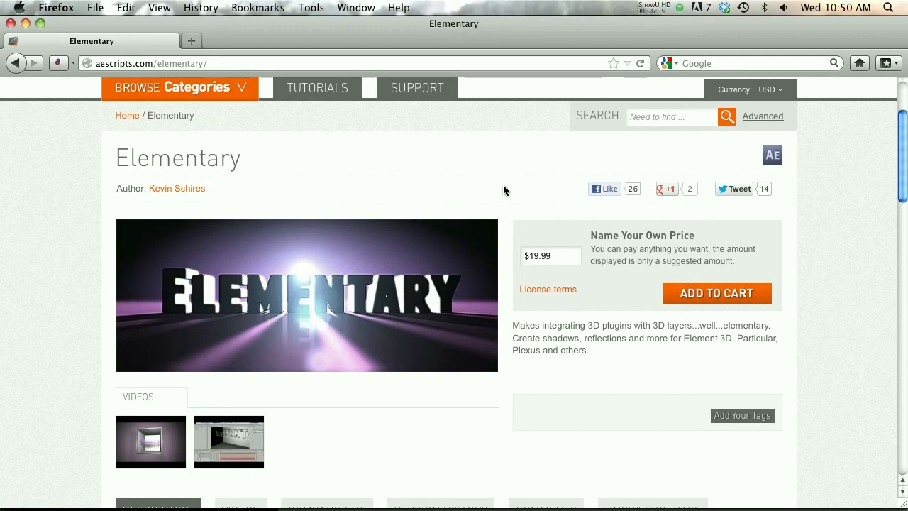
scroll(505, 190, "down", 3)
scroll(508, 190, "up", 2)
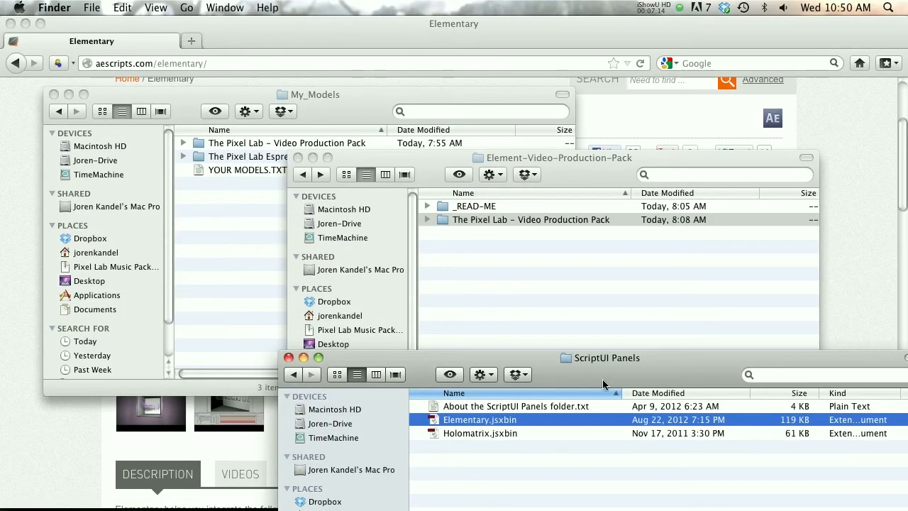
Switch to Finder and open the ScriptUI Panels folder inside Scripts in the Adobe After Effects CS5.5 folder
left_click_drag(603, 384, 412, 83)
left_click(104, 78)
left_click(104, 78)
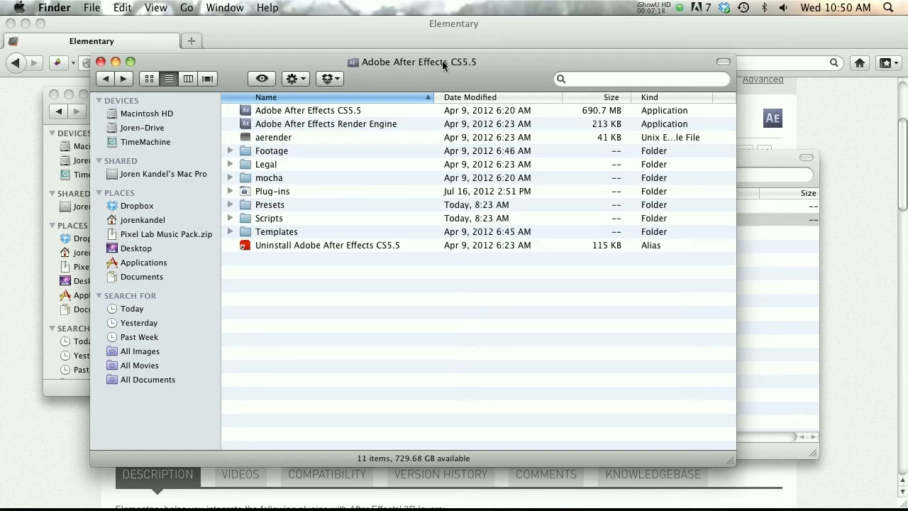
left_click(270, 222)
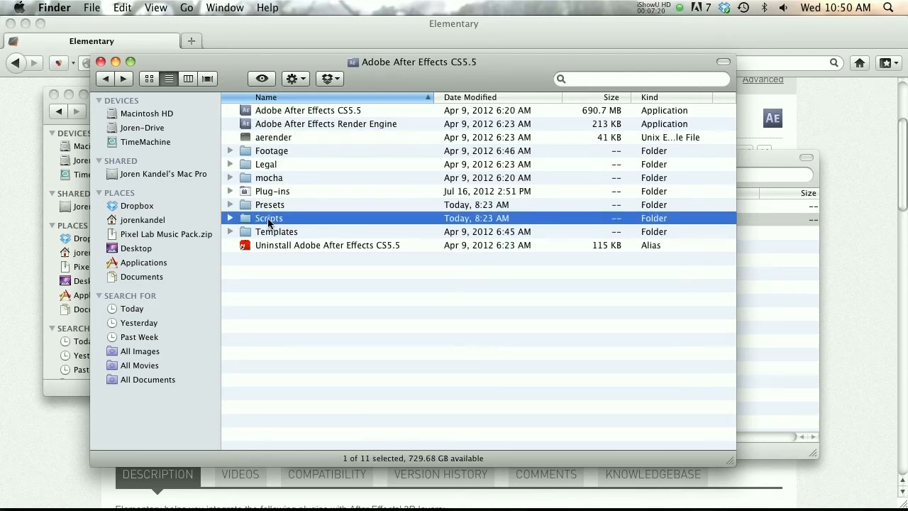
double_click(269, 222)
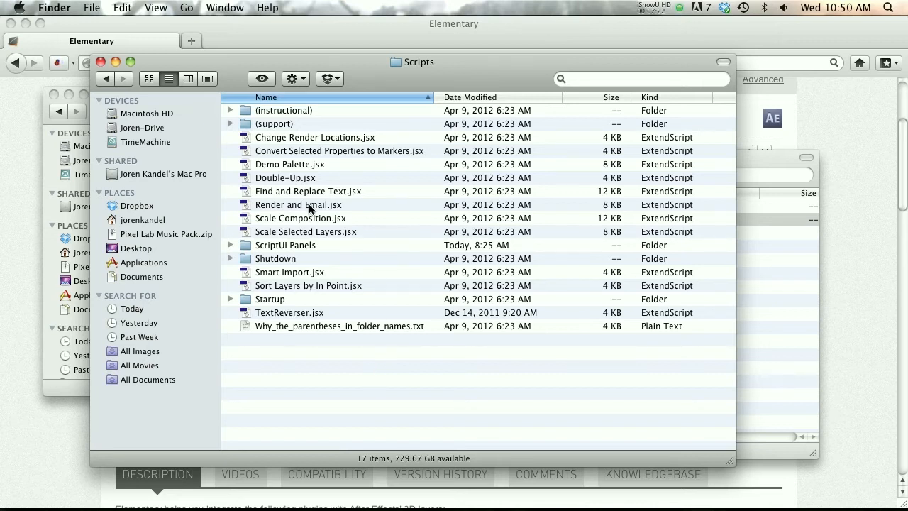
left_click(268, 246)
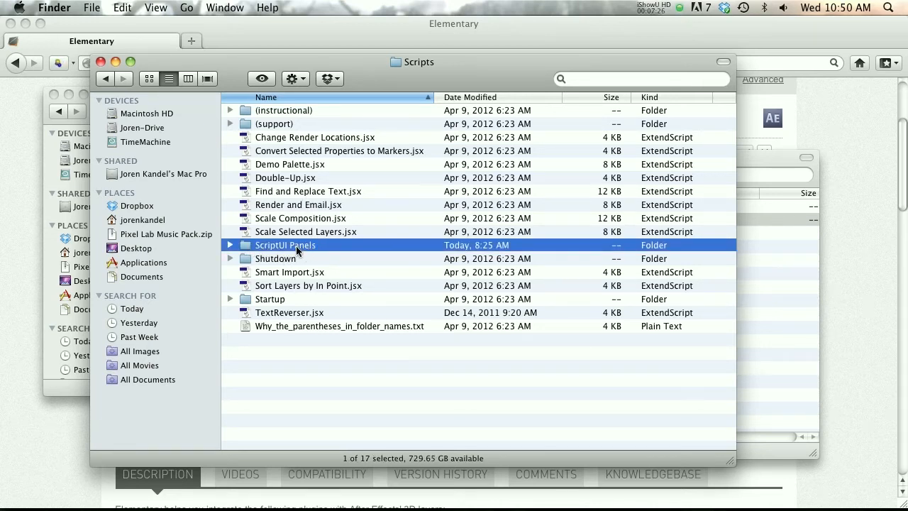
double_click(282, 246)
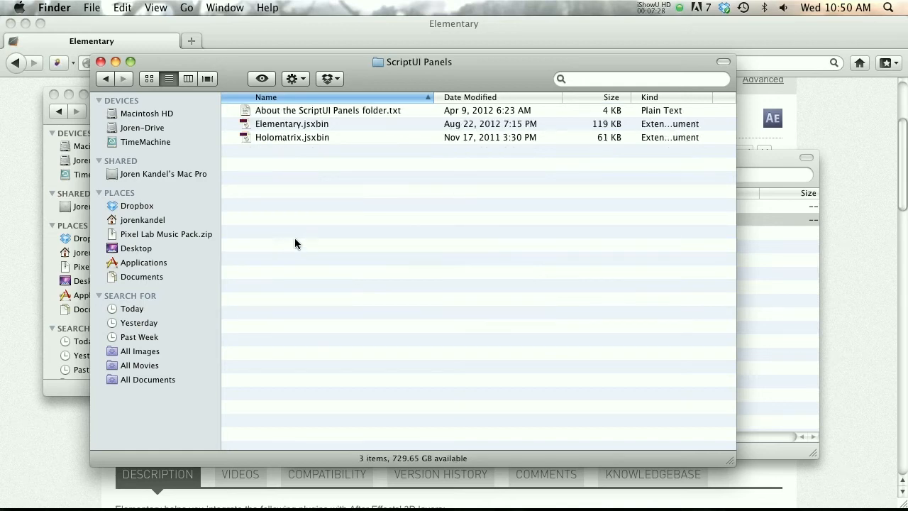
Select Elementary.jsxbin in the ScriptUI Panels folder, switch to After Effects, and open the Elementary script panel
left_click(273, 128)
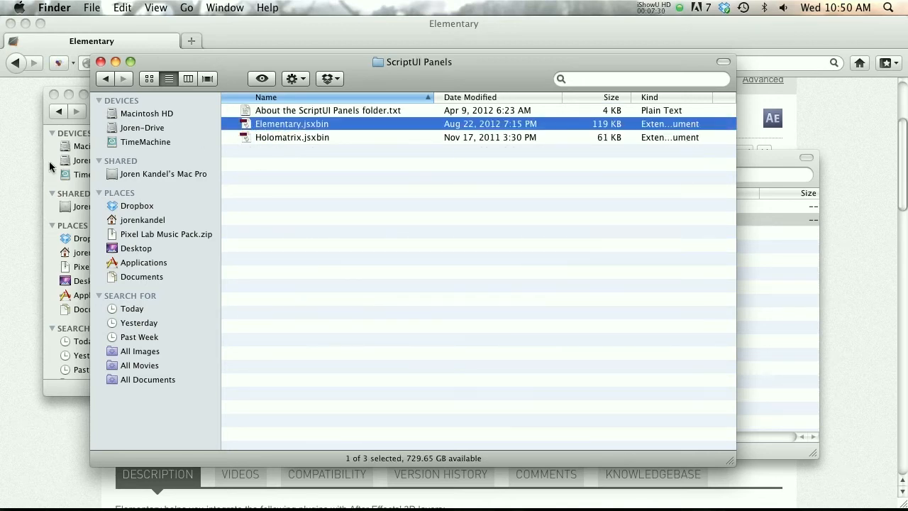
mouse_move(144, 508)
left_click(263, 479)
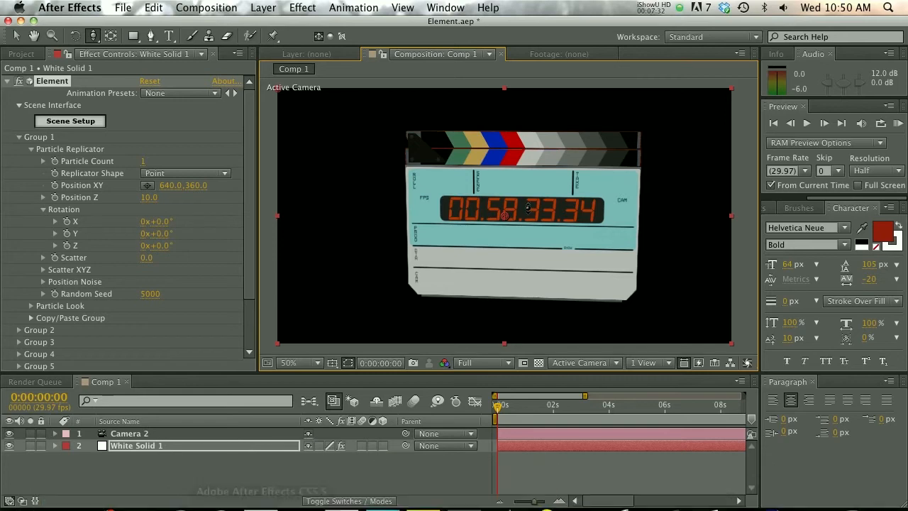
left_click(446, 8)
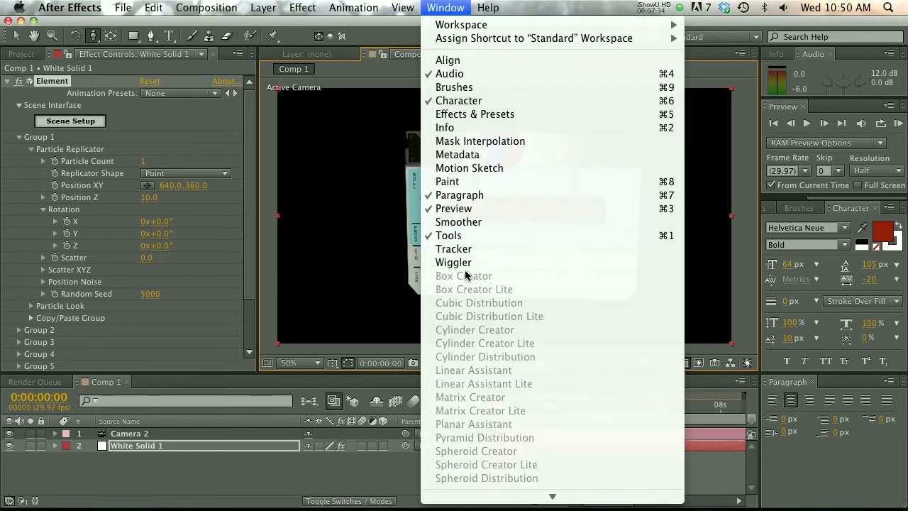
mouse_move(523, 500)
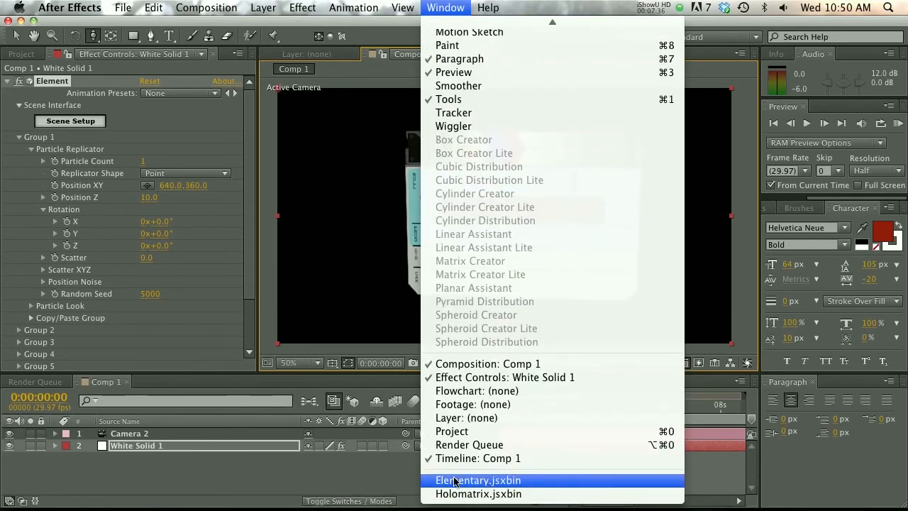
left_click(455, 482)
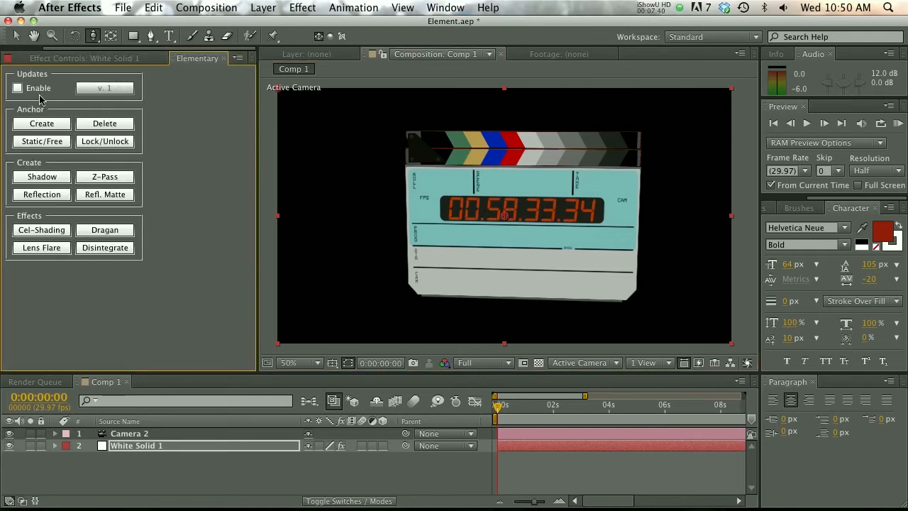
Create an Elementary anchor for the White Solid 1 layer, linked to Group 1
left_click(120, 448)
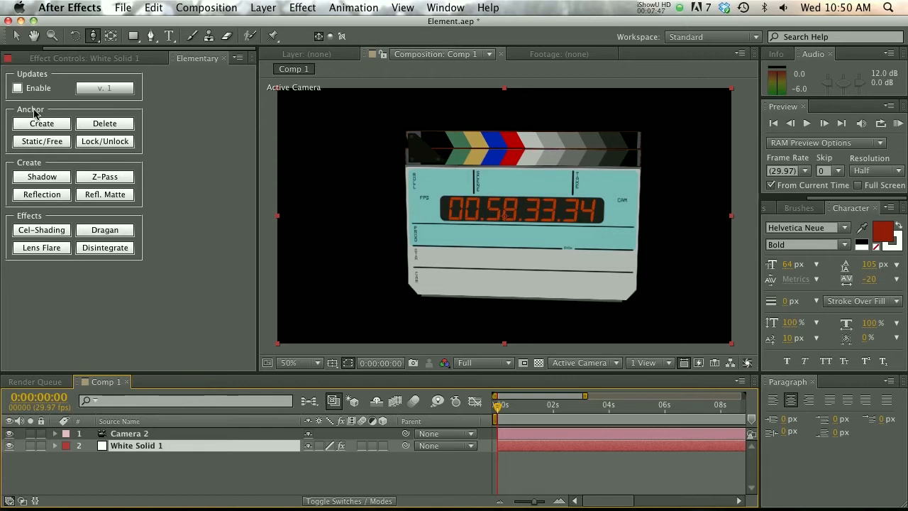
left_click(47, 129)
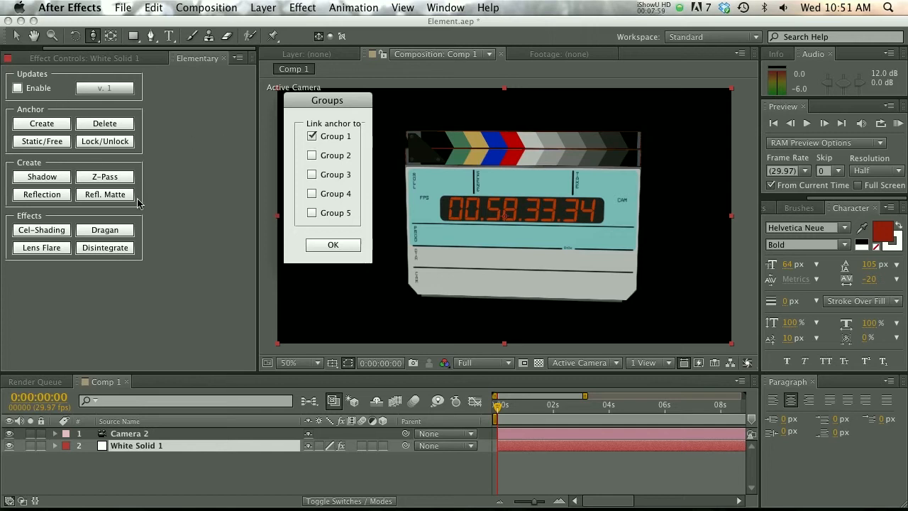
left_click(328, 245)
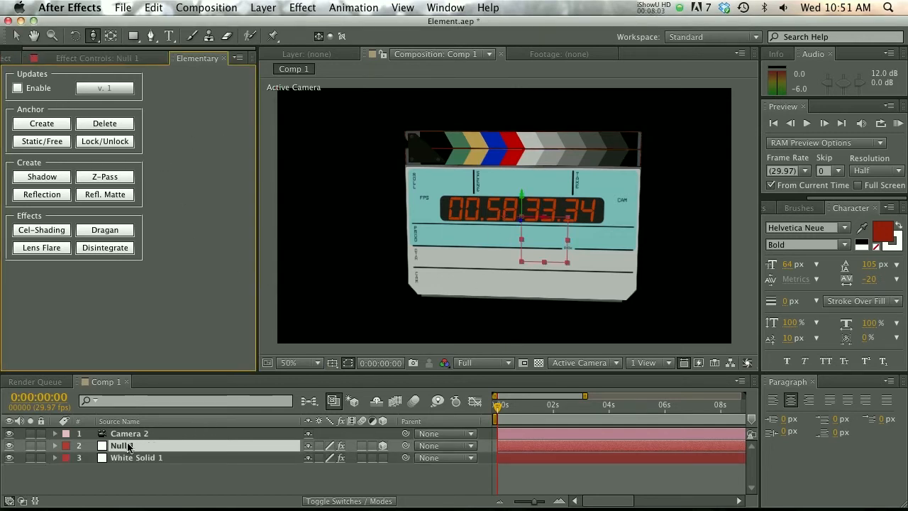
Reveal the rotation properties of Null 1, try rotating it about Z, and undo the rotation
left_click_drag(253, 373, 254, 309)
key("r")
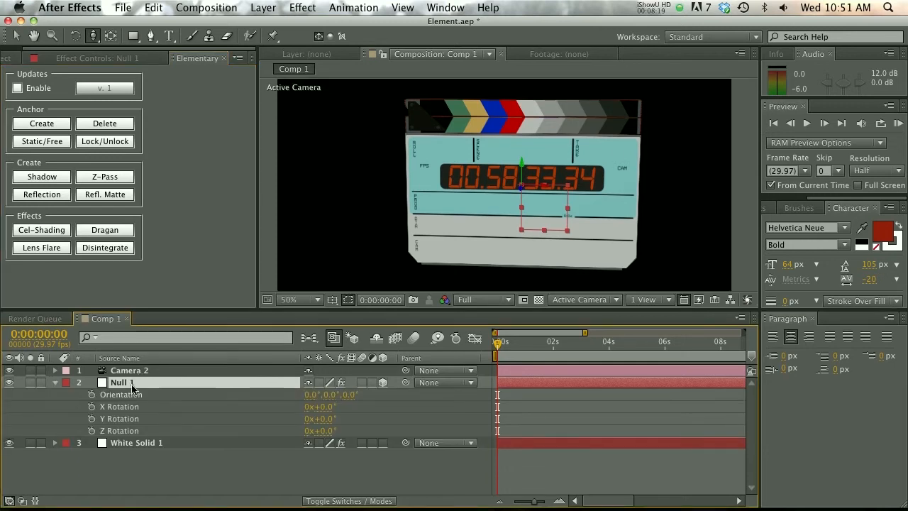
mouse_move(320, 431)
left_mouse_down()
mouse_move(329, 431)
mouse_move(320, 430)
left_mouse_up()
key("super+z")
Move Null 1's anchor point to the hinge at the clapper's upper-left corner with the Pan Behind tool
left_click_drag(324, 319, 325, 346)
left_click(110, 35)
left_click_drag(521, 201, 514, 266)
key(".")
left_click_drag(472, 193, 474, 193)
key("comma")
key("comma")
key("comma")
scroll(560, 225, "up", 1)
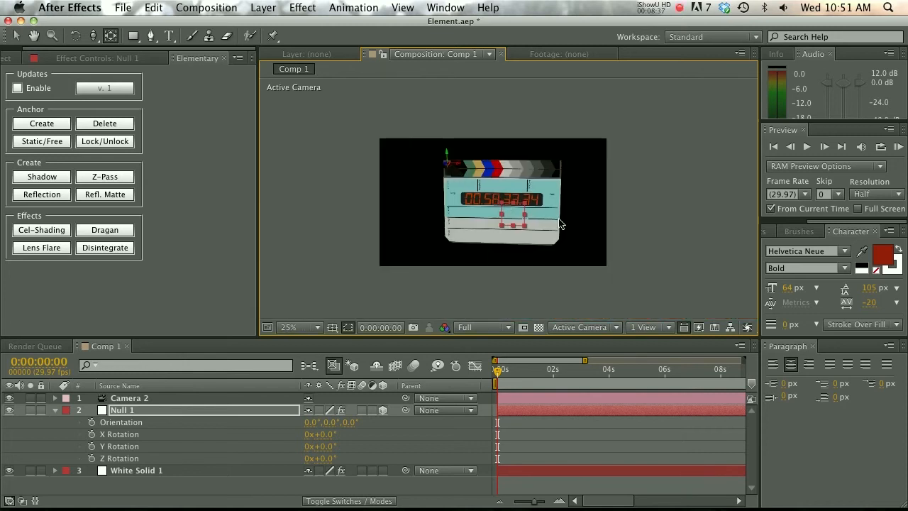
scroll(510, 200, "up", 1)
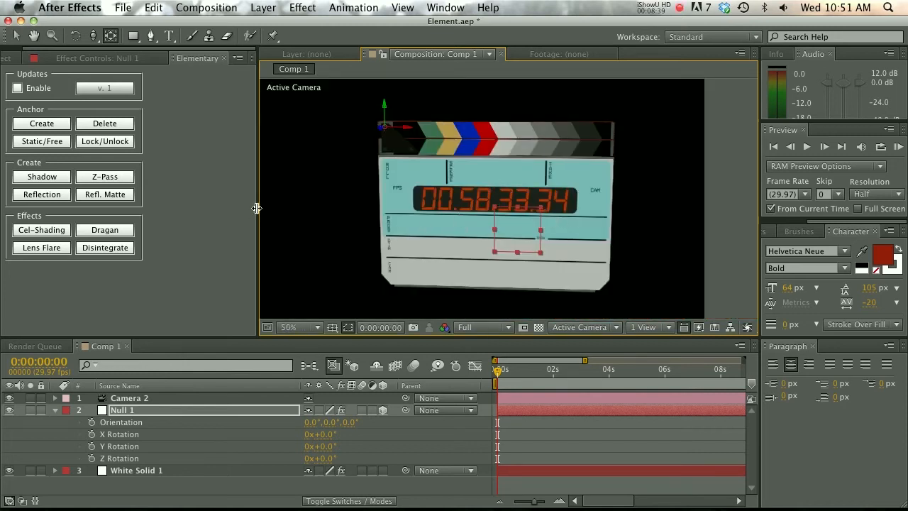
Test Null 1's Z rotation around the relocated anchor point, return it to 0°, and switch to the Selection tool
left_click_drag(256, 208, 183, 208)
mouse_move(327, 460)
left_mouse_down()
mouse_move(310, 458)
mouse_move(320, 456)
left_mouse_up()
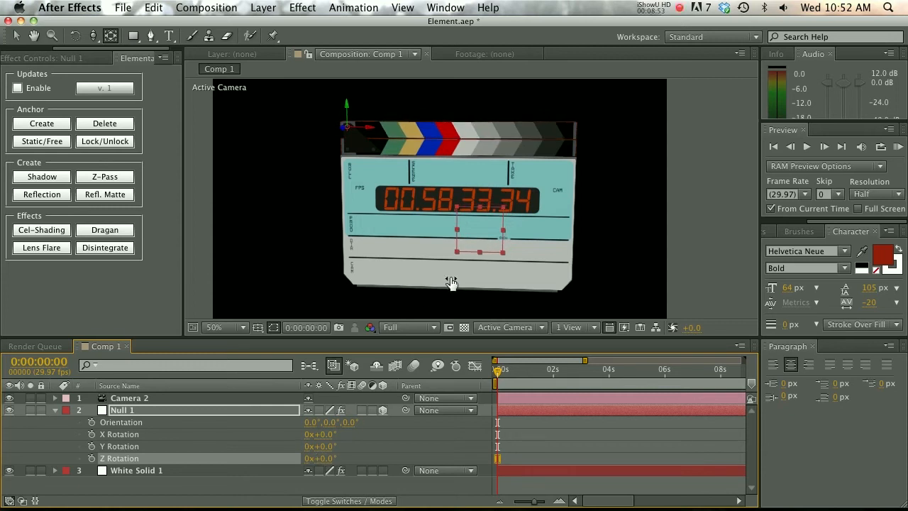
key("v")
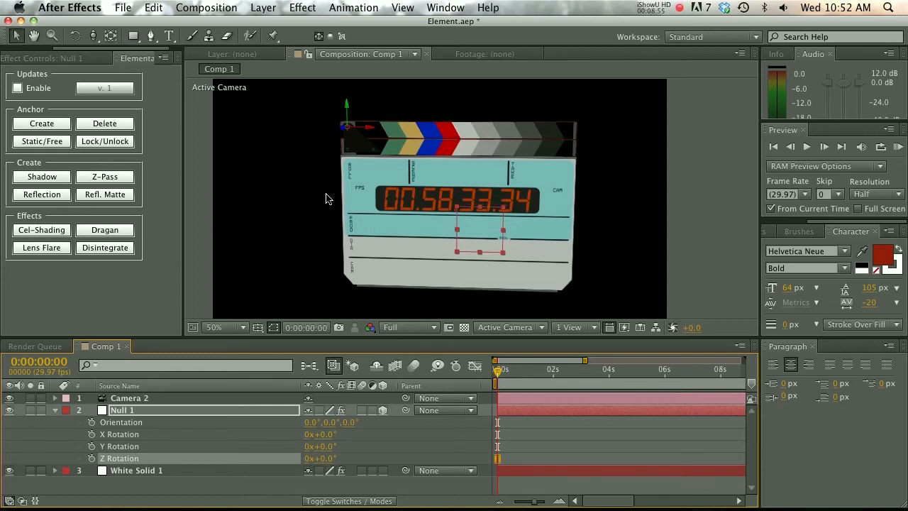
Add the Wireless mics model from The Pixel Lab - Video Production Pack to the Element scene
left_click(91, 58)
left_click_drag(77, 49, 38, 50)
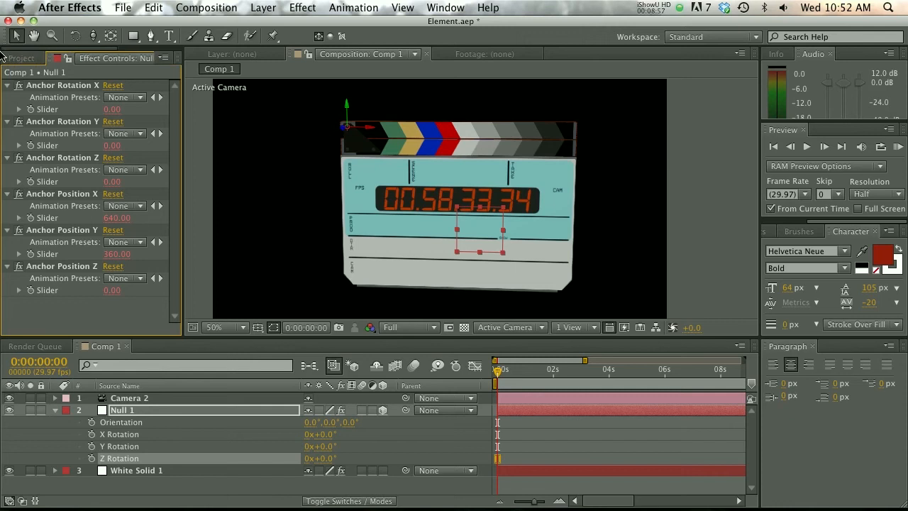
left_click(33, 59)
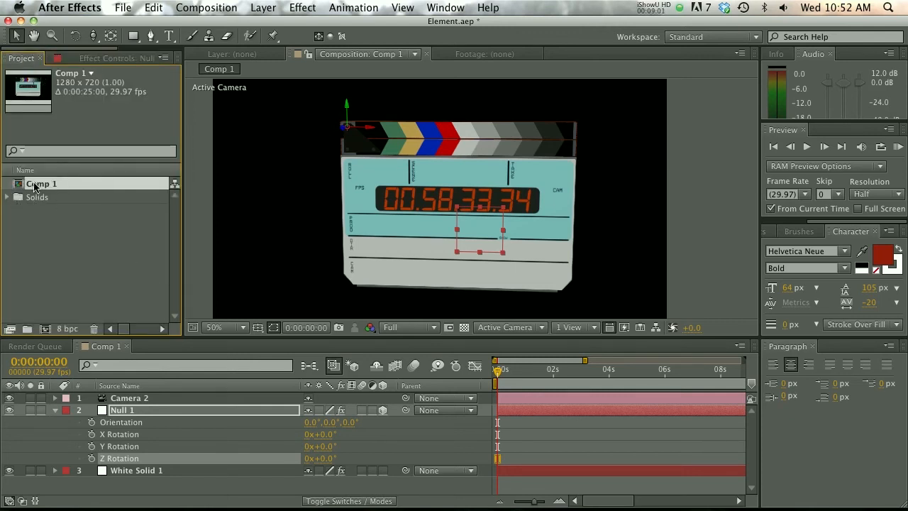
left_click(99, 59)
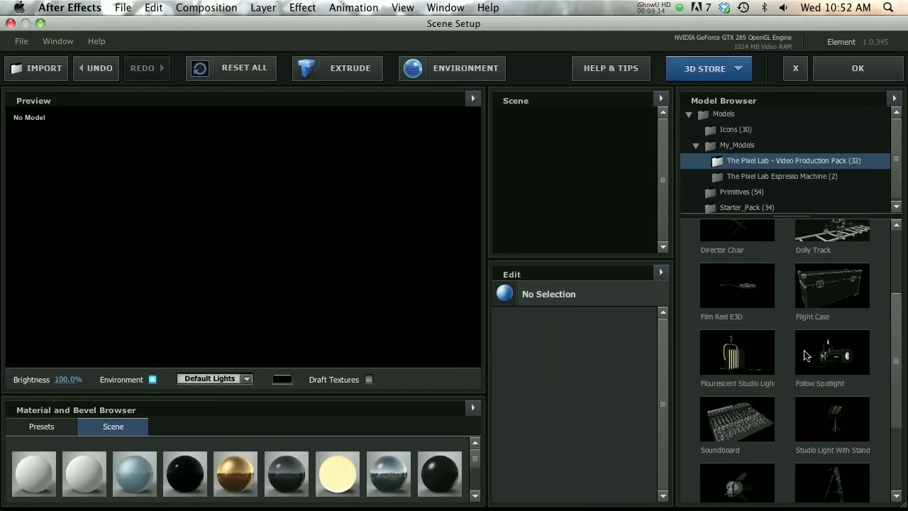
scroll(805, 354, "down", 5)
left_click(841, 471)
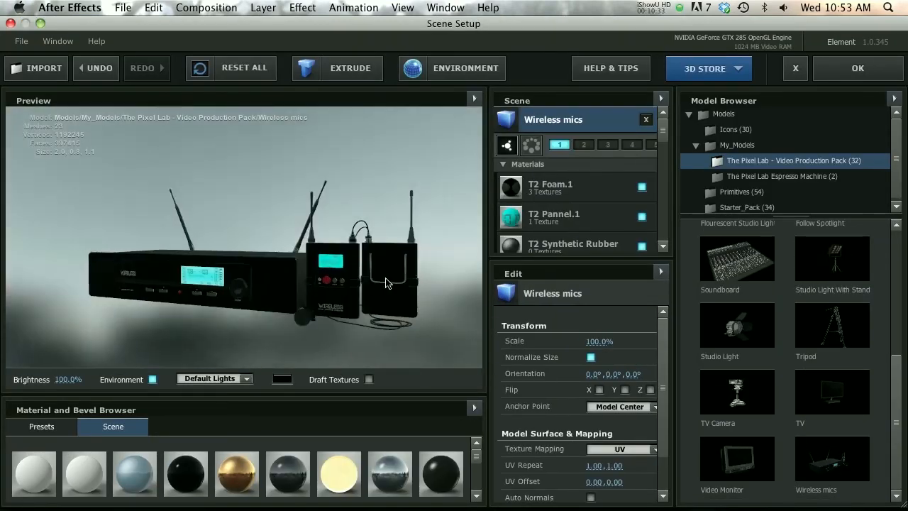
Orbit the Wireless mics model and preview it under the Dramatic and Cinema lighting presets
left_click_drag(366, 284, 316, 300)
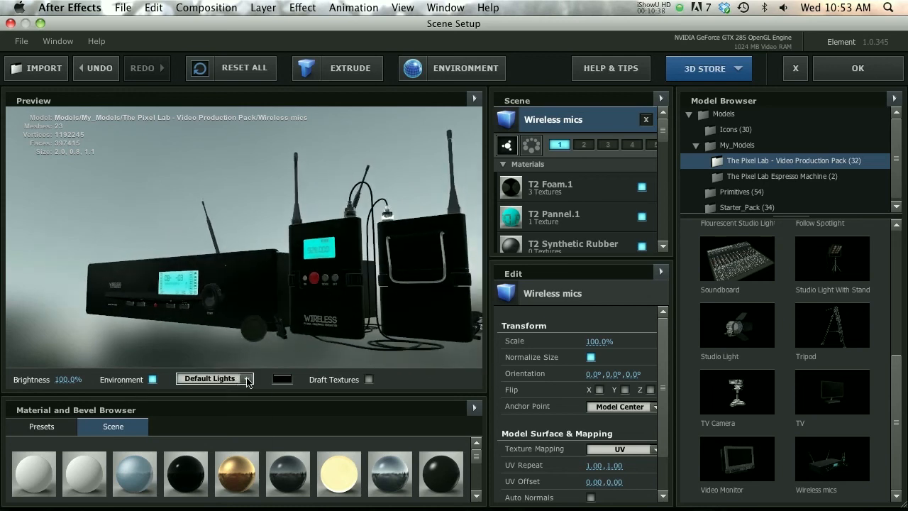
left_click(247, 380)
left_click(246, 338)
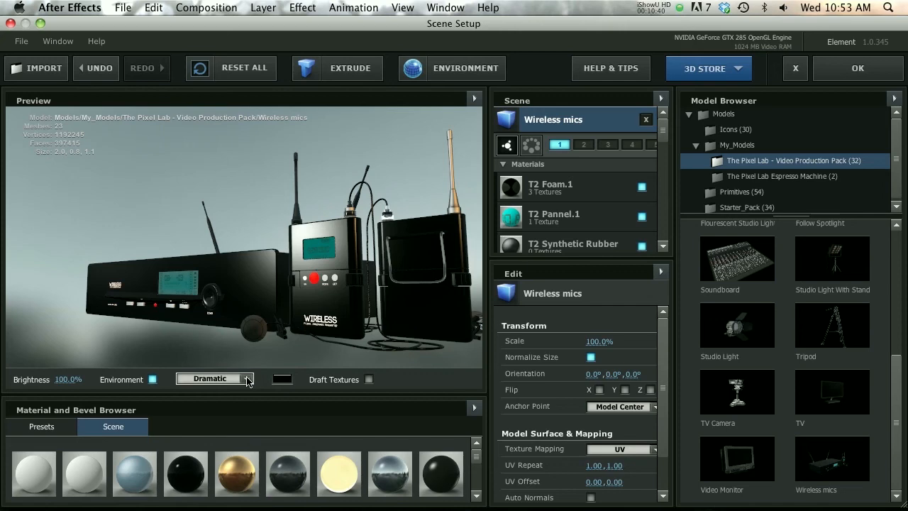
left_click(248, 380)
left_click(234, 405)
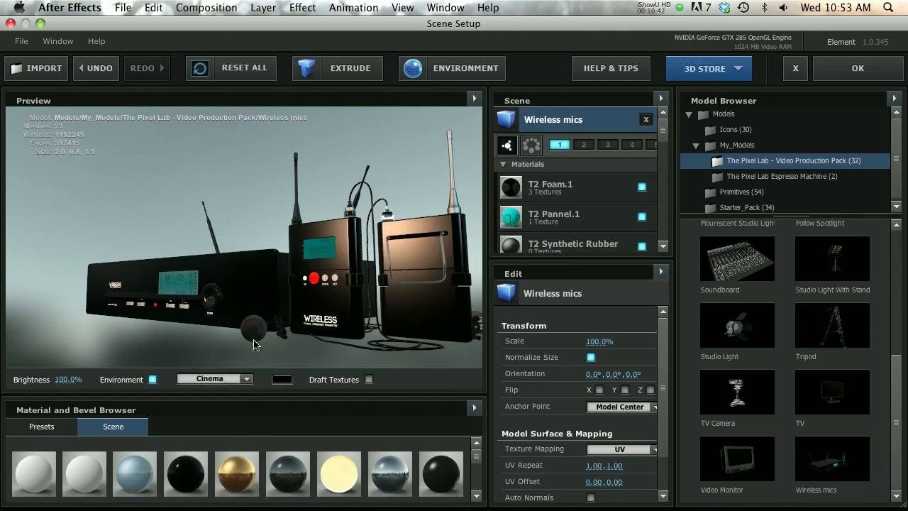
left_click_drag(232, 181, 161, 176)
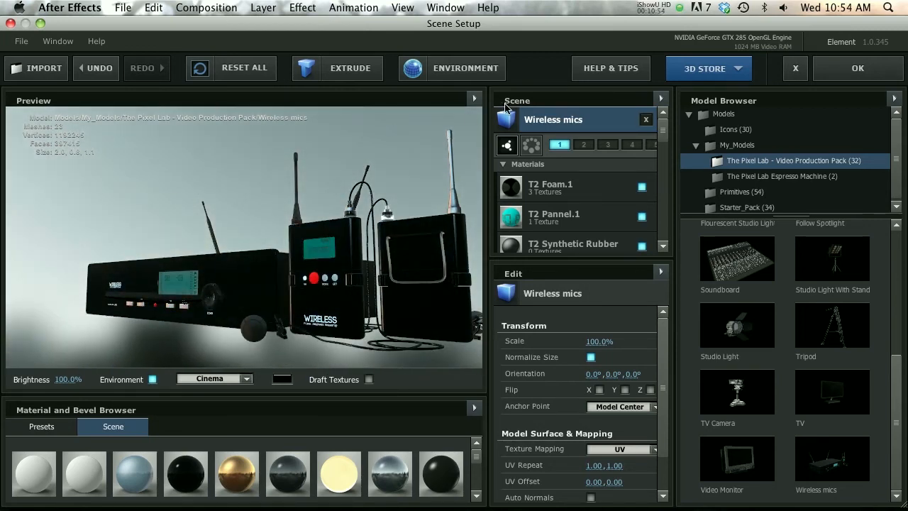
Set the scene's environment map to Underpass_blurred and check it in the preview
left_click(452, 68)
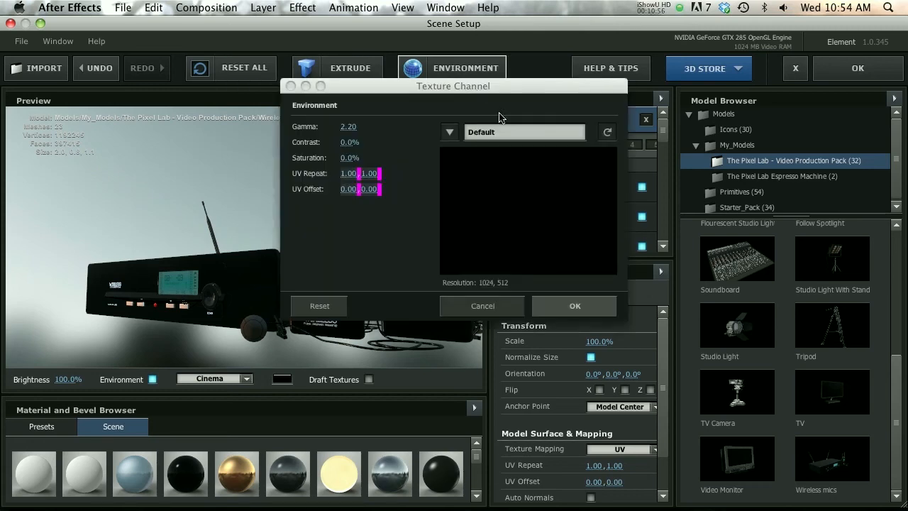
left_click(483, 133)
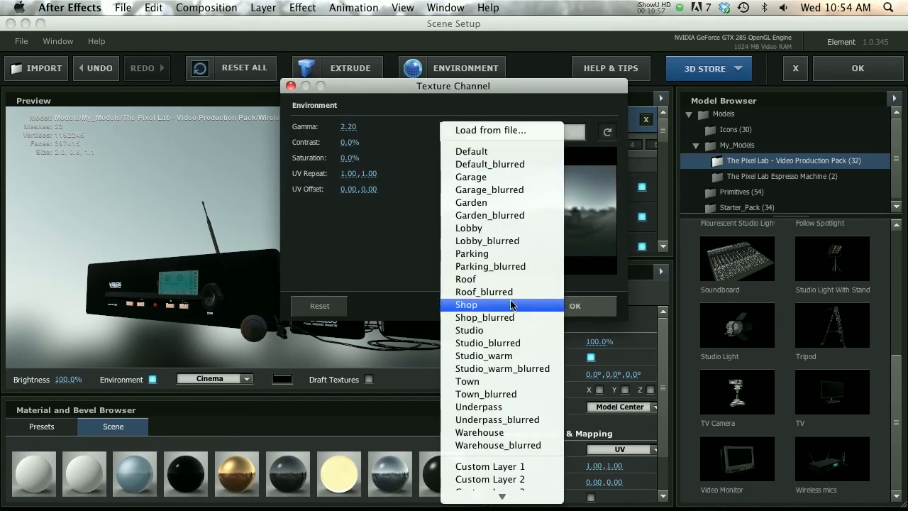
left_click(507, 420)
left_click_drag(256, 197, 148, 200)
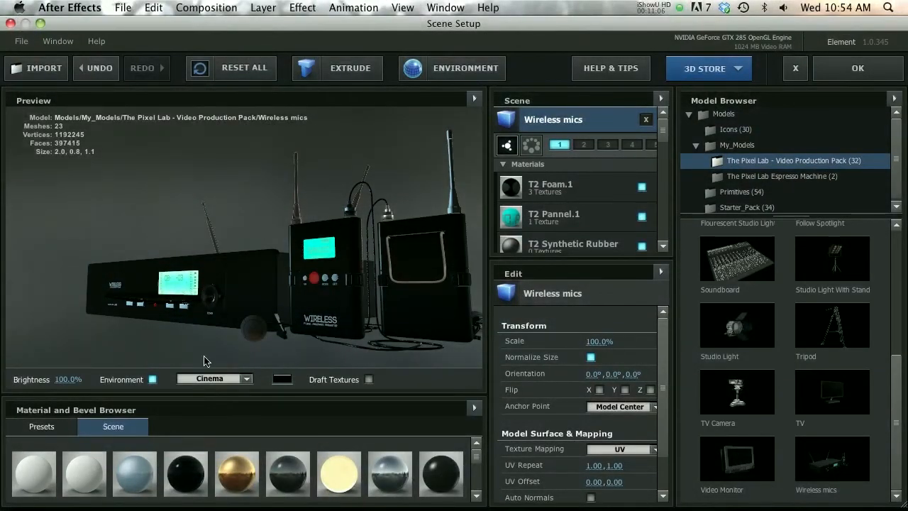
Preview the model under the Product and Natural lighting presets, restore Default Lights, and orbit to its front
left_click(202, 380)
left_click(227, 444)
left_click(214, 378)
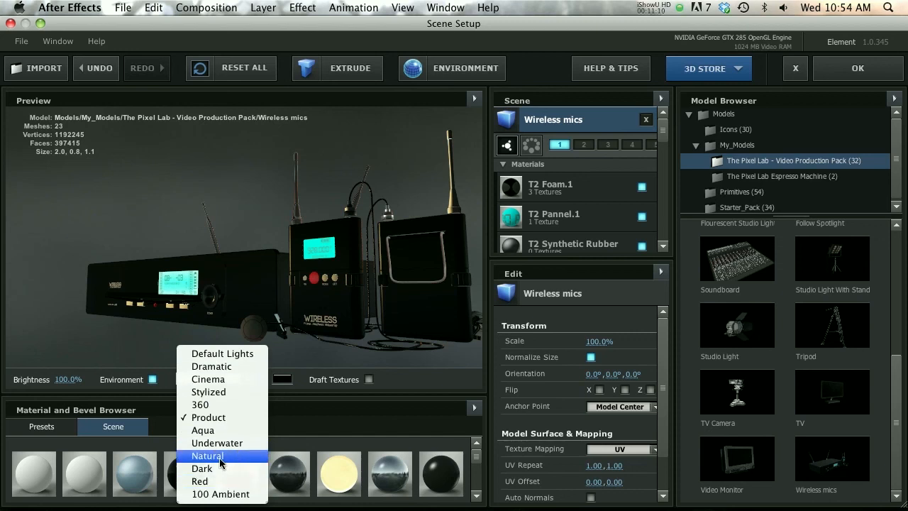
left_click(222, 463)
left_click(242, 381)
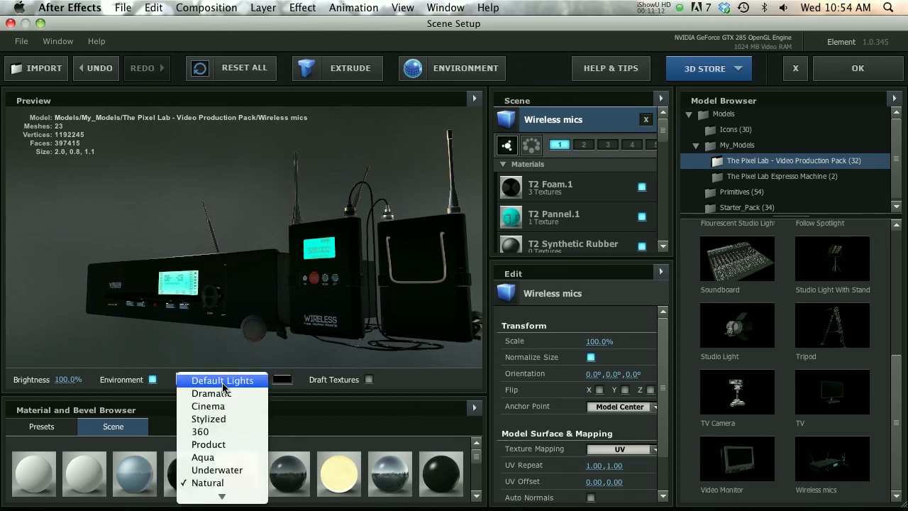
left_click(222, 381)
left_click_drag(223, 287, 291, 298)
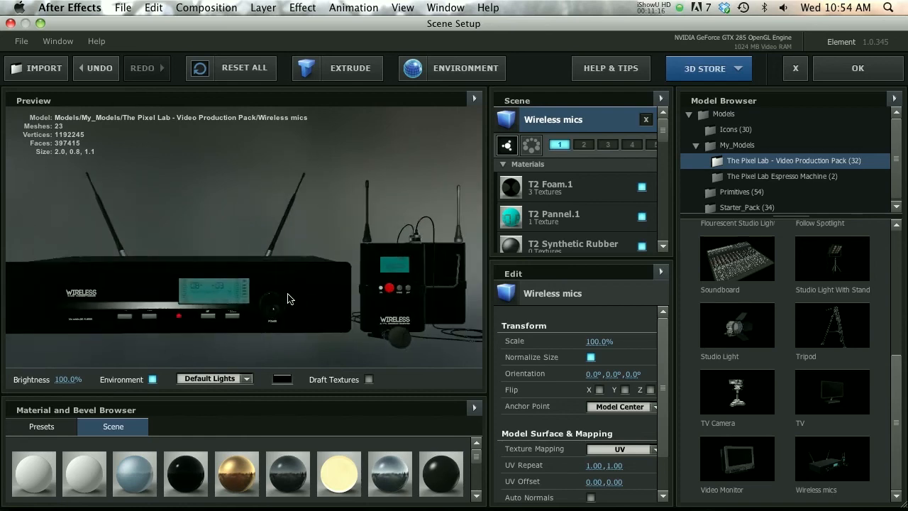
Accept the scene setup and reposition the camera so the whole wireless mics set fits in Comp 1 at an angle
left_click(867, 75)
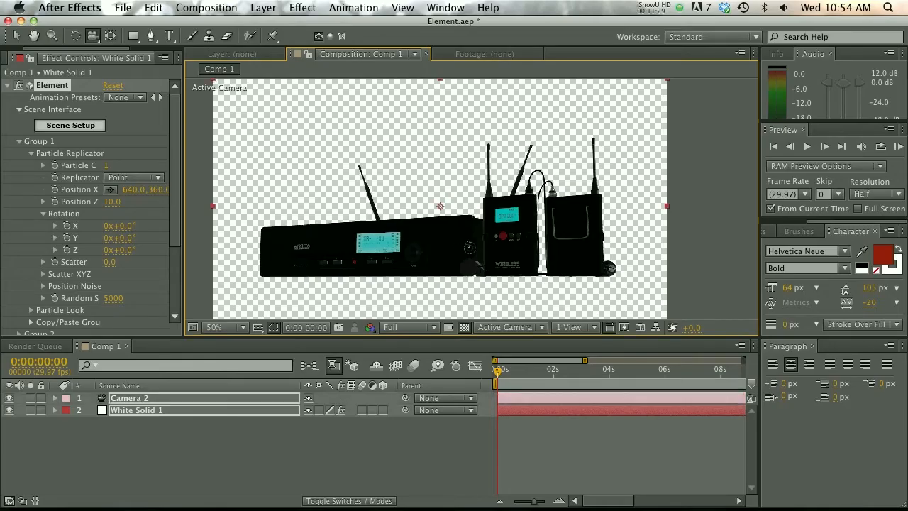
left_click_drag(469, 247, 298, 207)
key("c")
key("c")
key("c")
key("c")
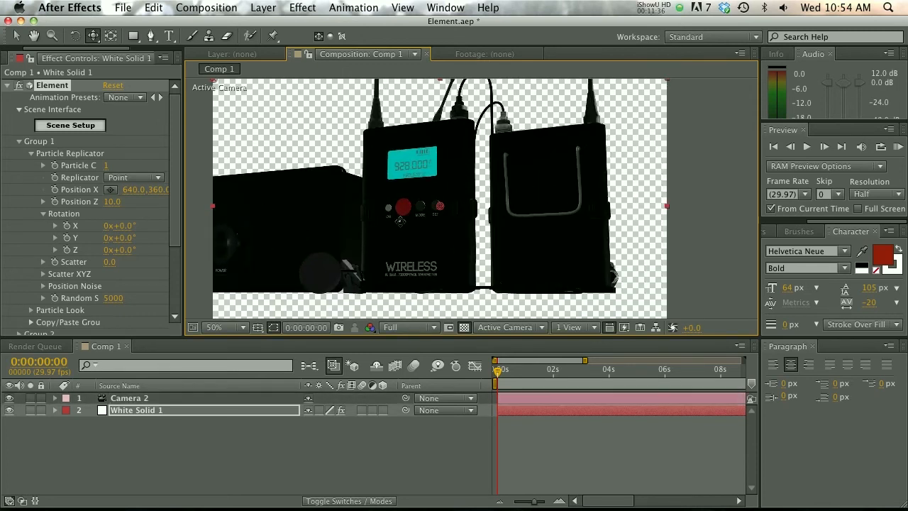
left_click_drag(396, 218, 433, 207)
key("c")
key("c")
key("c")
key("c")
key("c")
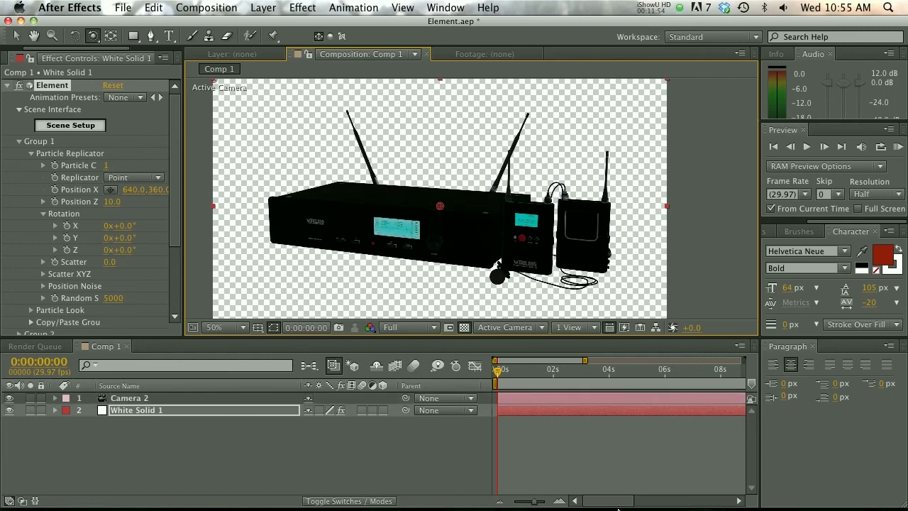
left_click(573, 457)
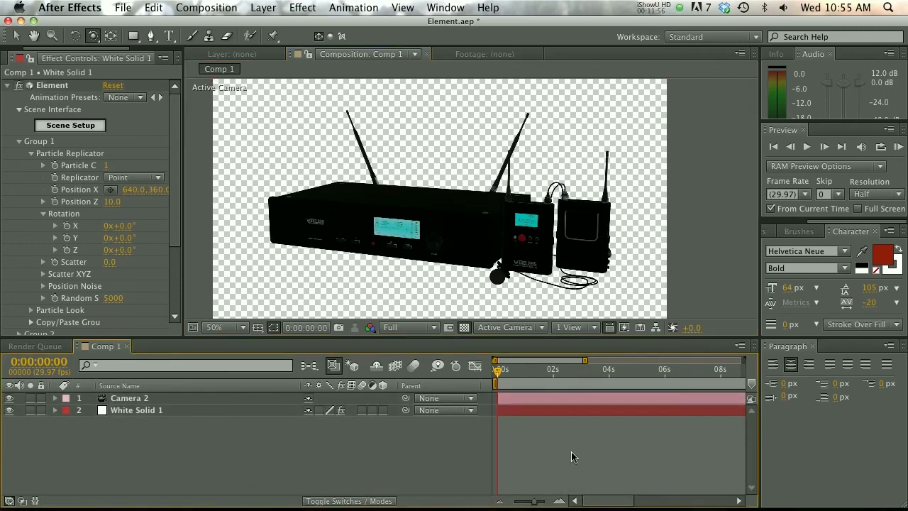